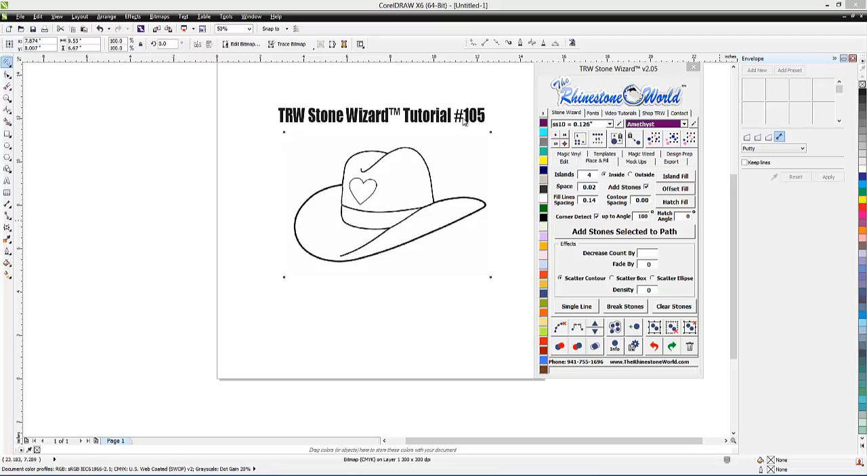
Reposition the cowboy hat bitmap slightly on the page, keeping it below the title text
click(441, 198)
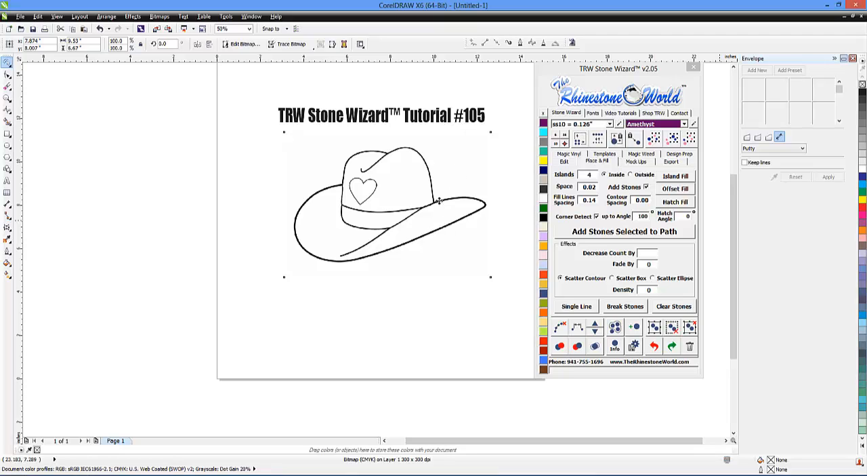
mouse_move(441, 198)
mouse_down()
mouse_move(439, 214)
mouse_move(429, 205)
mouse_up()
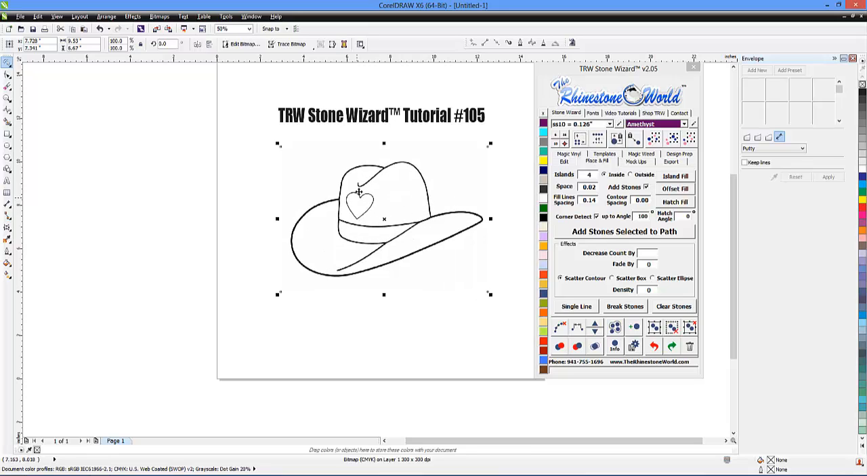
drag(431, 212, 390, 219)
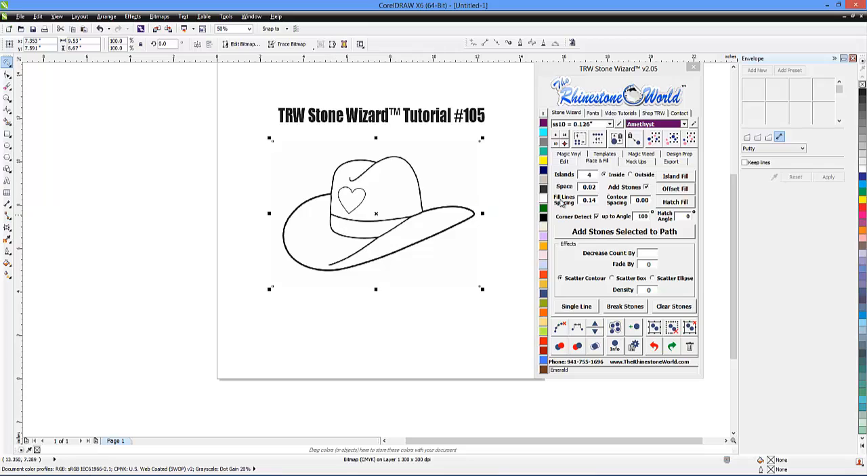
Convert the hat bitmap into single lines of ss10 Amethyst rhinestones
click(565, 163)
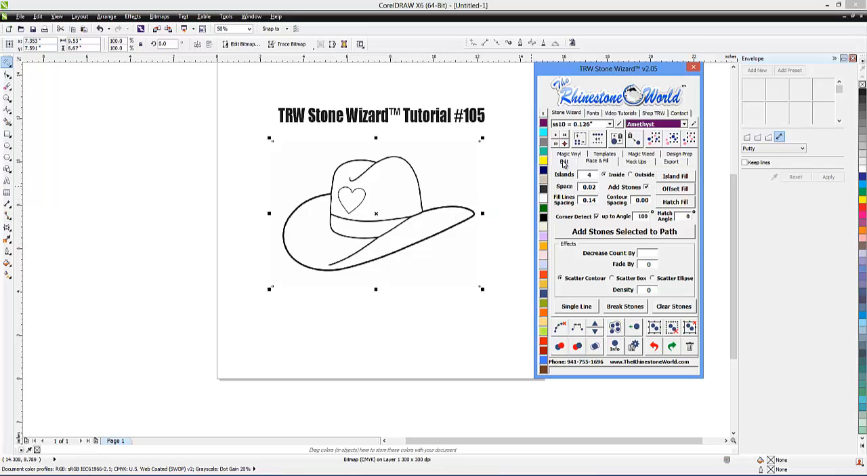
click(600, 164)
click(617, 327)
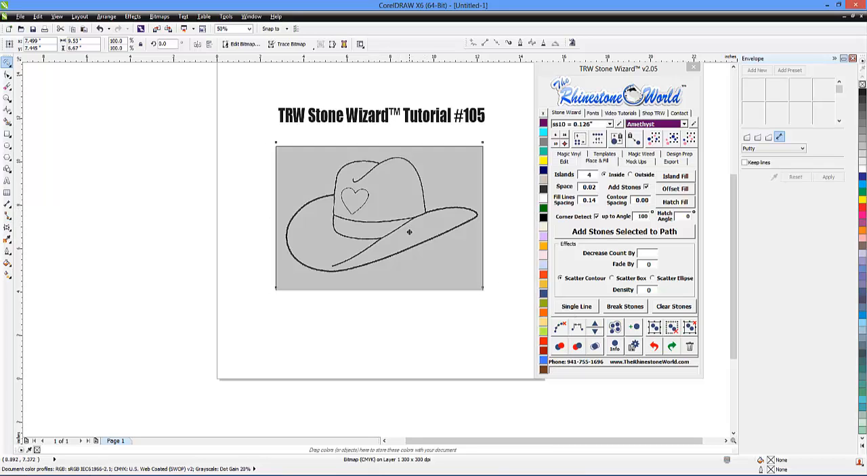
click(578, 309)
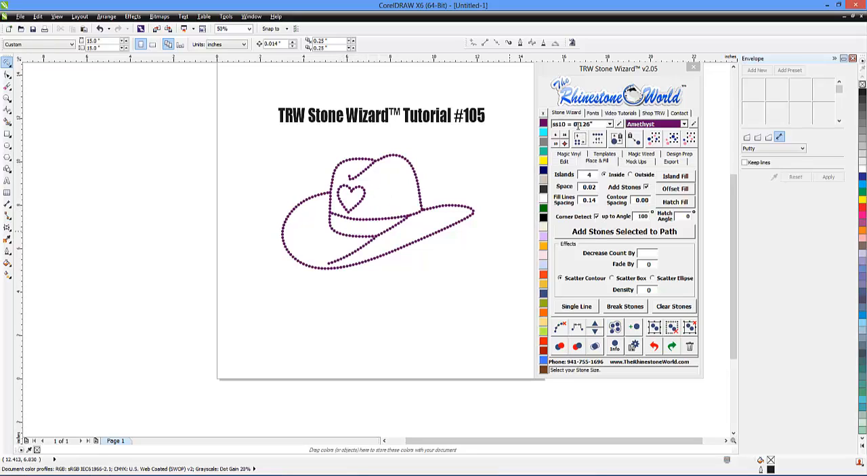
Delete the tutorial title text and clear the underlying paths from all of the hat's rhinestones
click(445, 120)
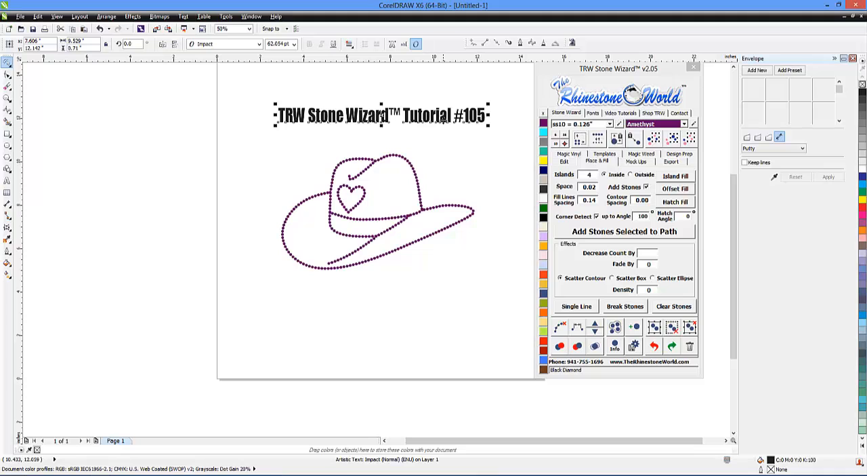
key(Delete)
drag(497, 119, 214, 332)
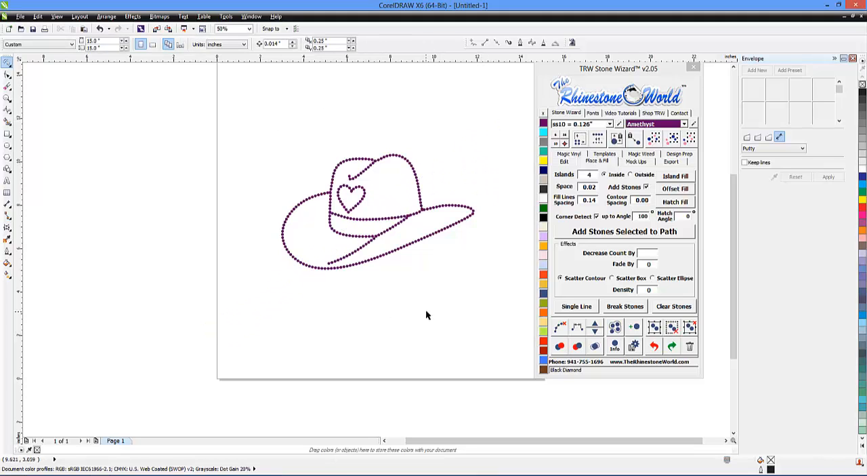
mouse_move(487, 278)
mouse_down()
mouse_move(491, 185)
mouse_move(305, 105)
mouse_move(226, 302)
mouse_up()
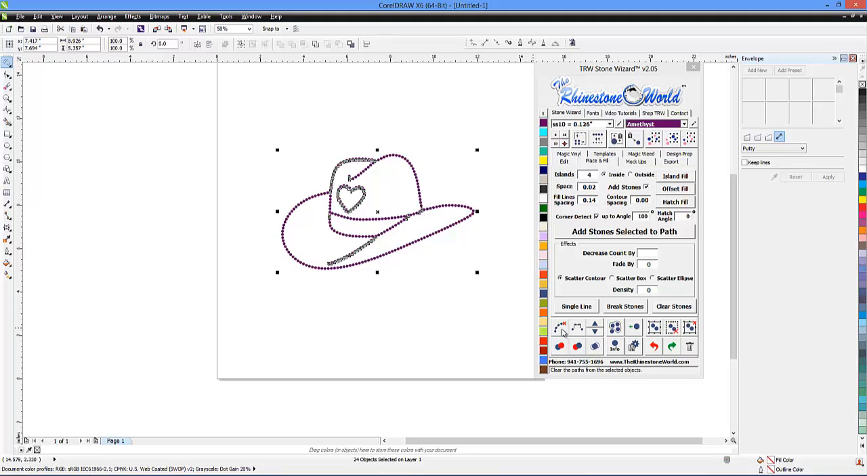
click(561, 329)
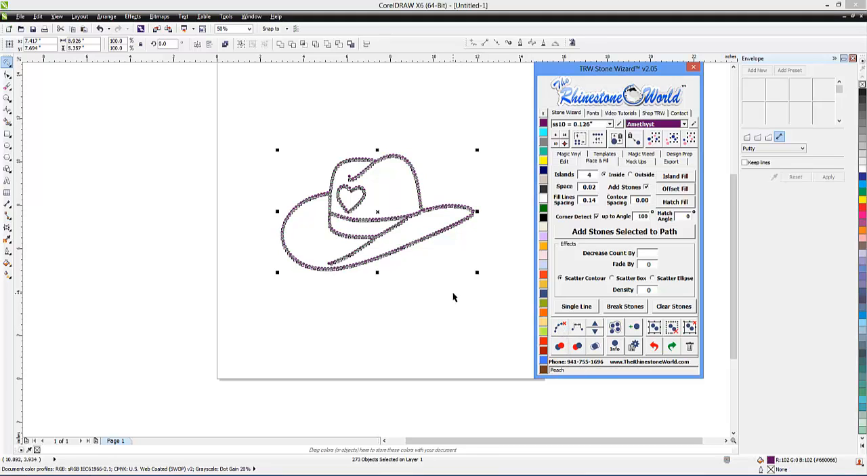
click(453, 297)
Remove the overlapping stones from the whole hat design
scroll(387, 215, up, 3)
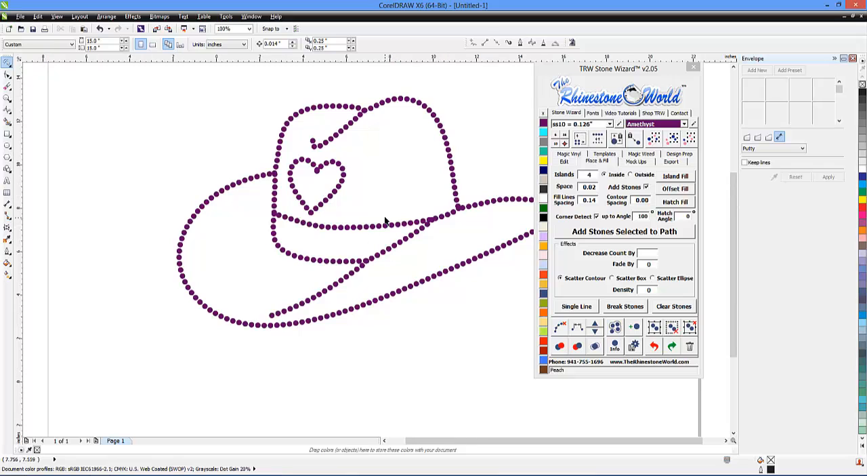
scroll(389, 248, down, 3)
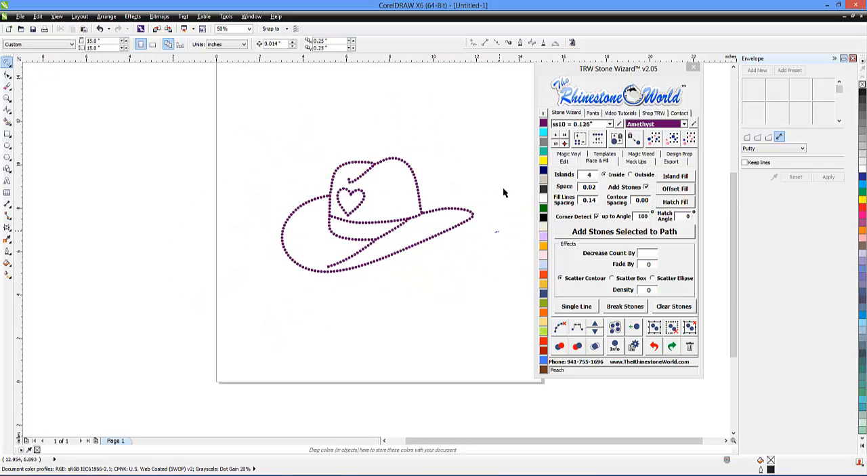
mouse_move(503, 190)
mouse_down()
mouse_move(248, 305)
mouse_move(499, 323)
mouse_up()
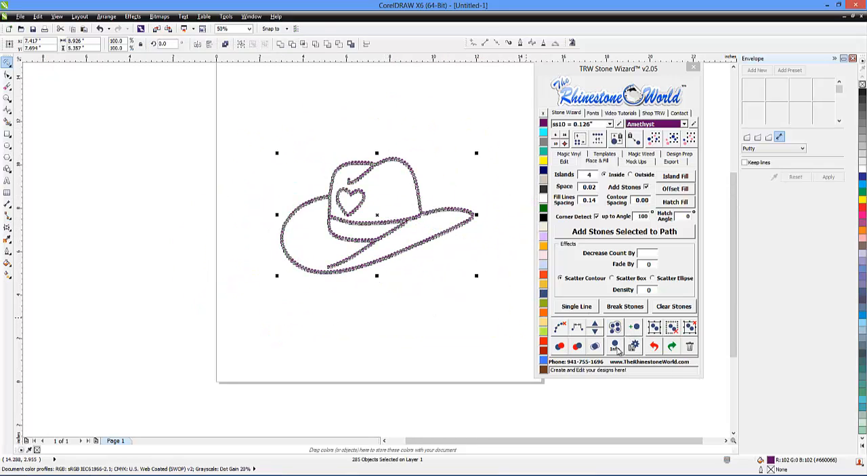
click(597, 348)
click(486, 302)
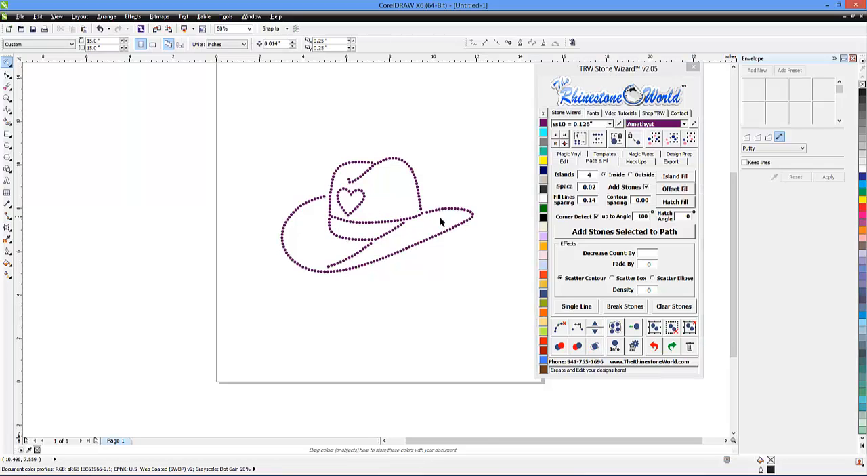
Delete the six stones at the right end of the upper hat band line, where it runs up to the crown
scroll(444, 197, up, 3)
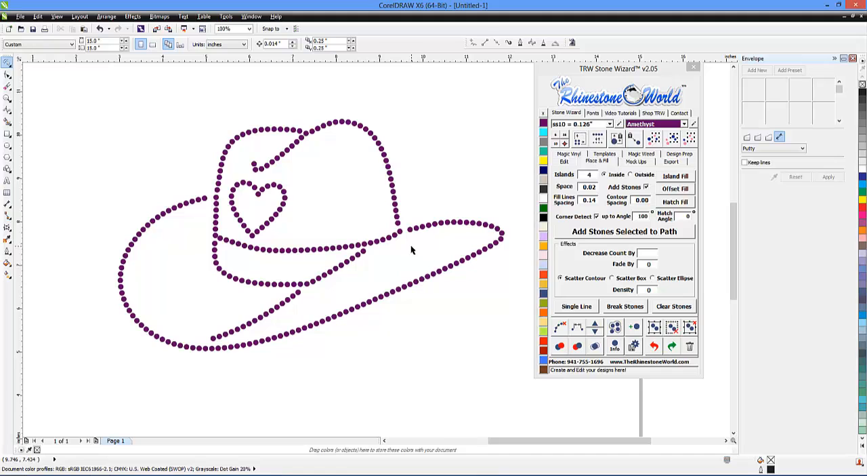
scroll(397, 239, up, 1)
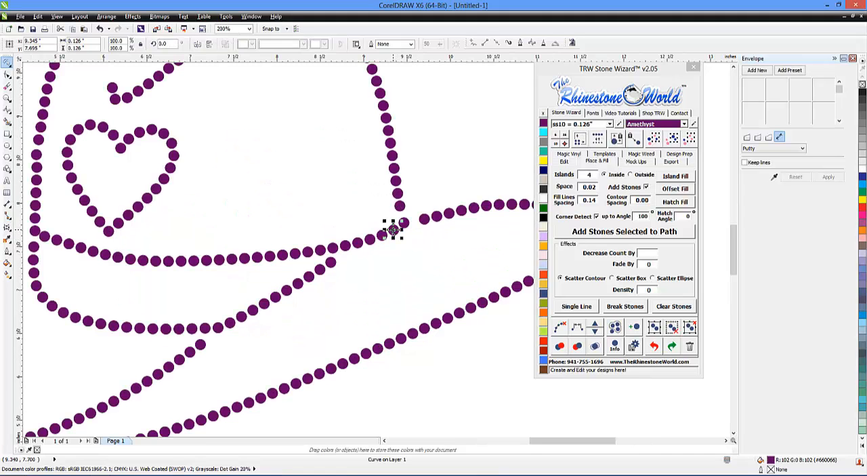
click(404, 223)
key(Delete)
click(382, 236)
key(Delete)
click(370, 239)
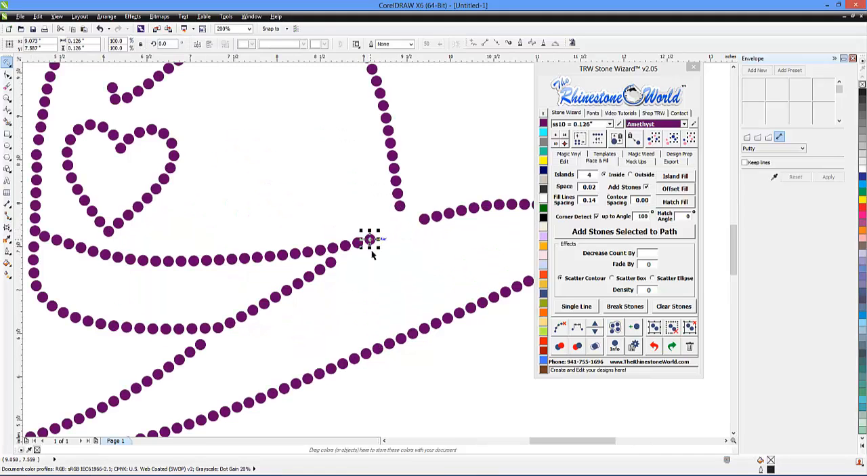
key(Delete)
click(358, 242)
key(Delete)
click(345, 247)
key(Delete)
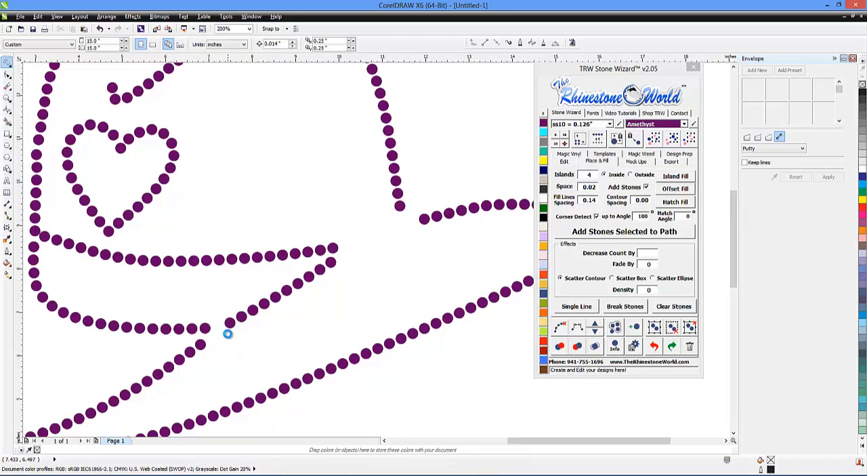
Move the Stone Wizard window clear of the hat and activate the Freehand Pick tool
scroll(225, 332, down, 2)
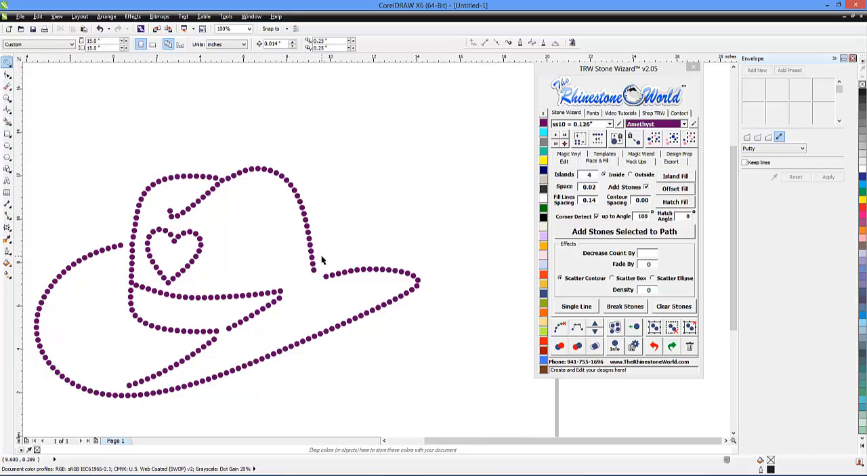
scroll(196, 304, down, 1)
scroll(209, 299, up, 1)
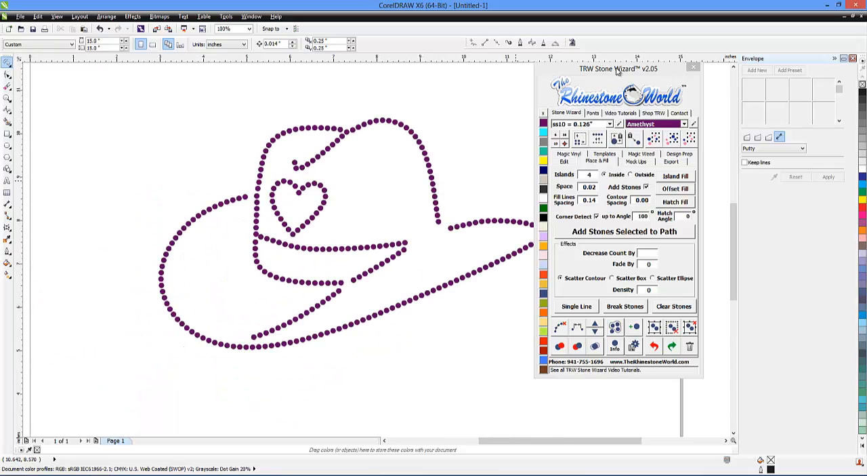
drag(619, 72, 726, 69)
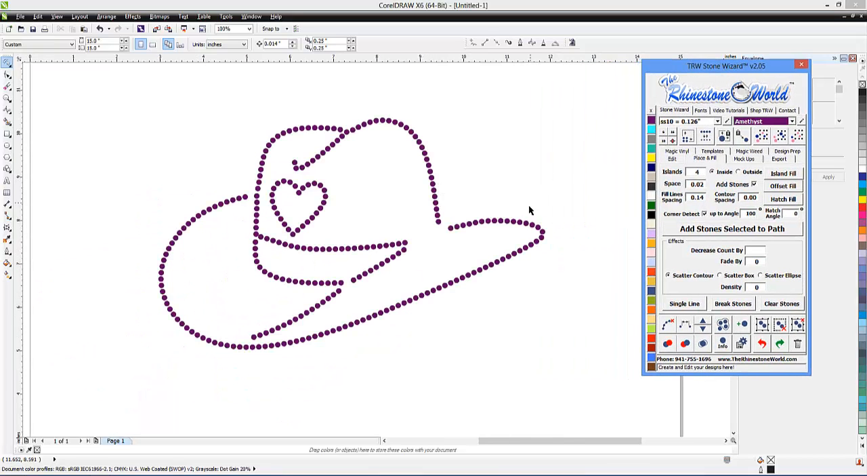
click(7, 63)
click(42, 78)
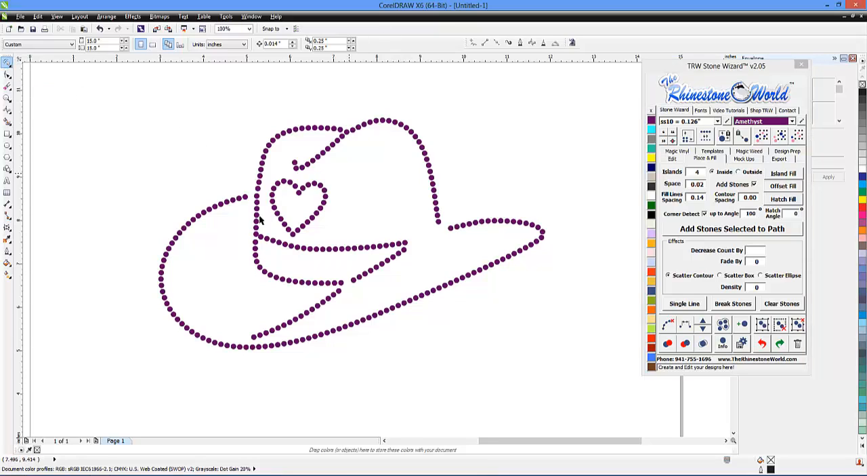
Move the last stone of the left brim line over so it sits beside the crown's vertical line
scroll(246, 200, up, 5)
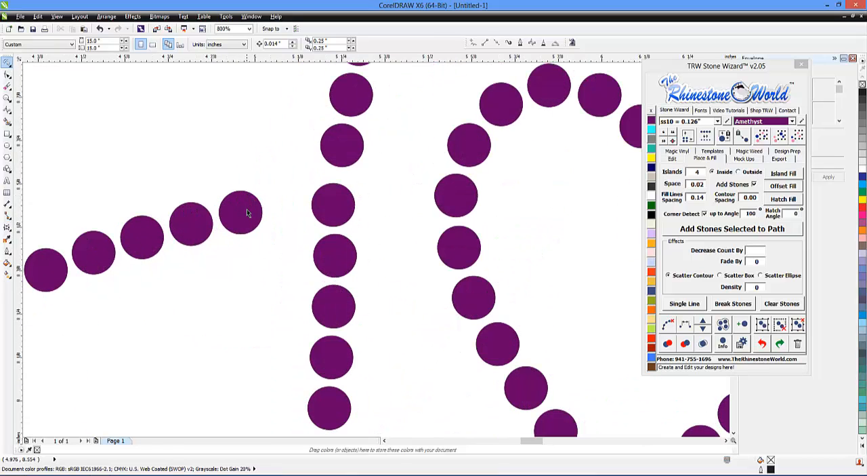
drag(247, 212, 289, 206)
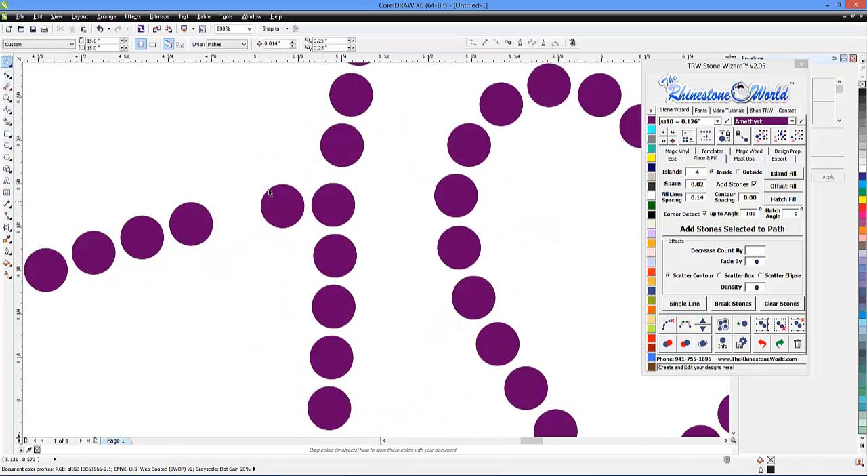
scroll(269, 192, down, 5)
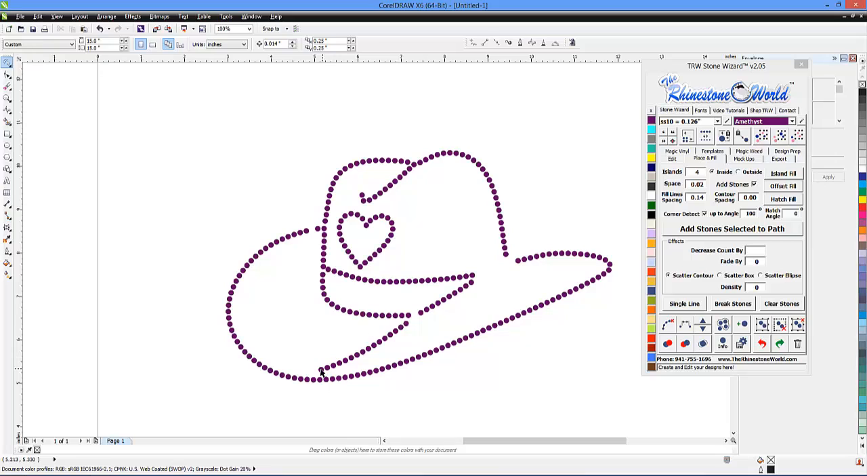
Try to reconnect all the brim stones, from the crown's left side around to the inner fold, into one evenly spaced line
mouse_move(319, 233)
mouse_down()
mouse_move(315, 213)
mouse_move(247, 245)
mouse_move(207, 320)
mouse_move(220, 364)
mouse_move(274, 388)
mouse_move(370, 402)
mouse_move(496, 366)
mouse_move(567, 326)
mouse_move(625, 259)
mouse_move(624, 239)
mouse_move(560, 222)
mouse_move(383, 331)
mouse_move(312, 326)
mouse_up()
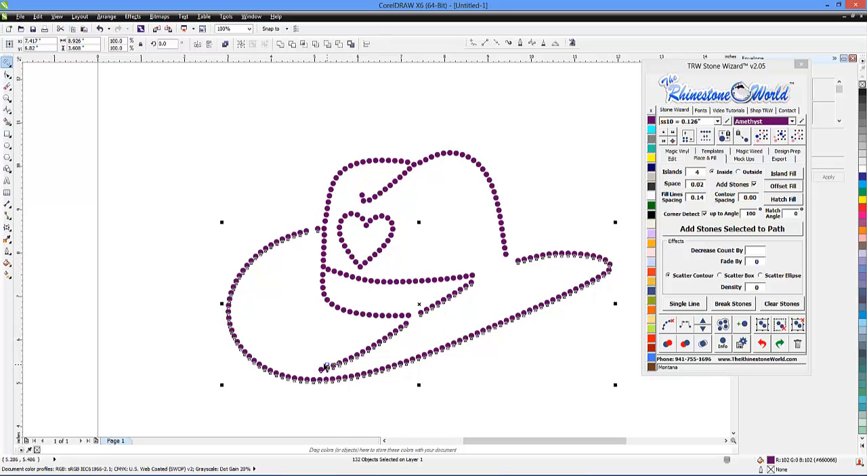
scroll(320, 369, up, 1)
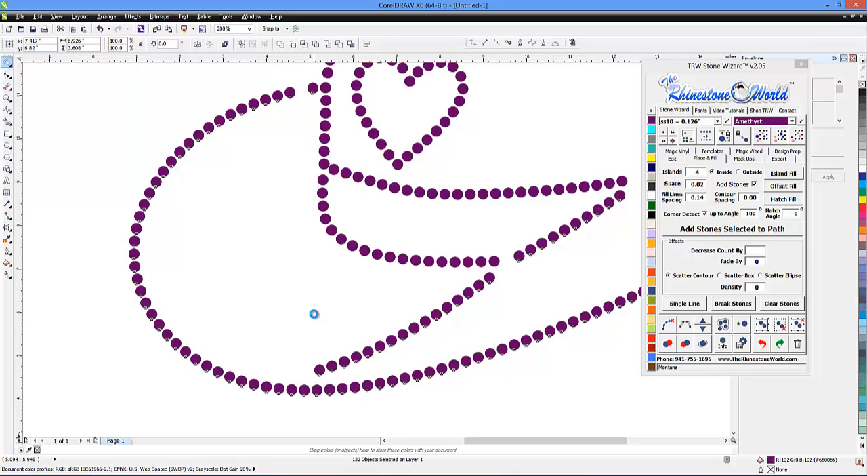
scroll(314, 312, down, 1)
click(686, 325)
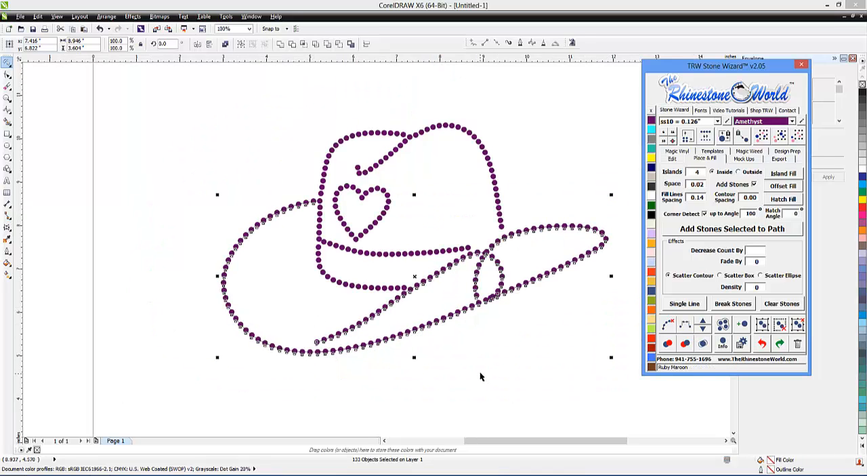
click(499, 331)
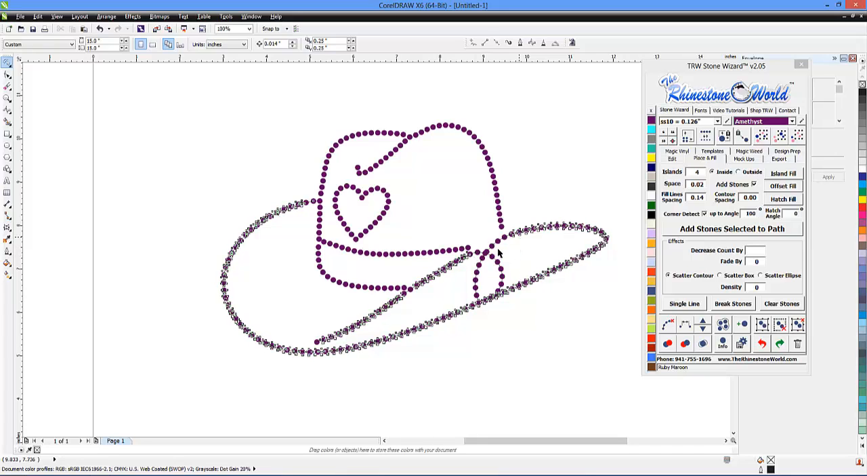
key(ctrl+z)
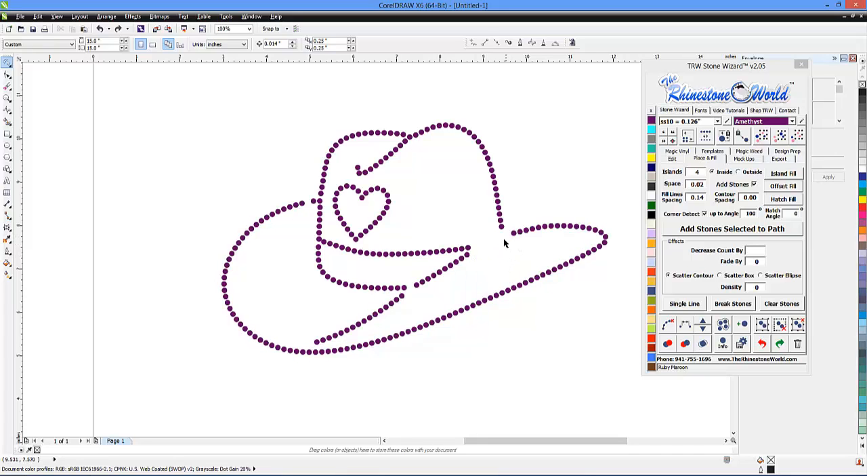
Copy the end stone of the brim's inner fold into the gap between the fold and the right brim
scroll(467, 250, up, 1)
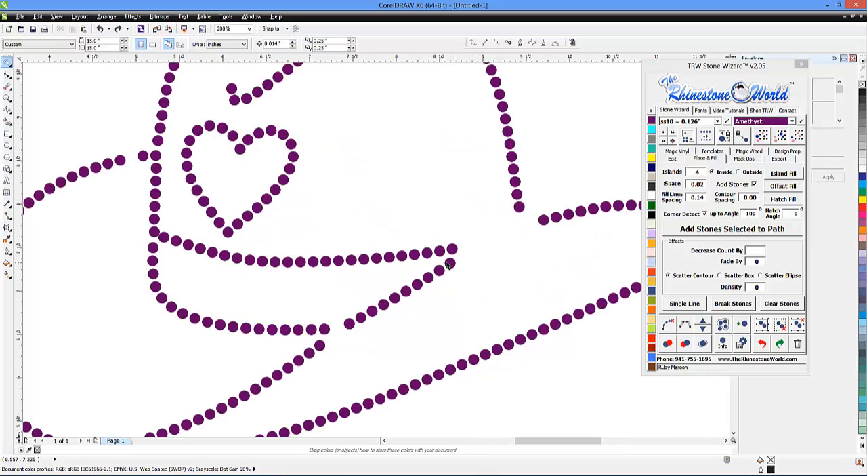
drag(452, 266, 489, 242)
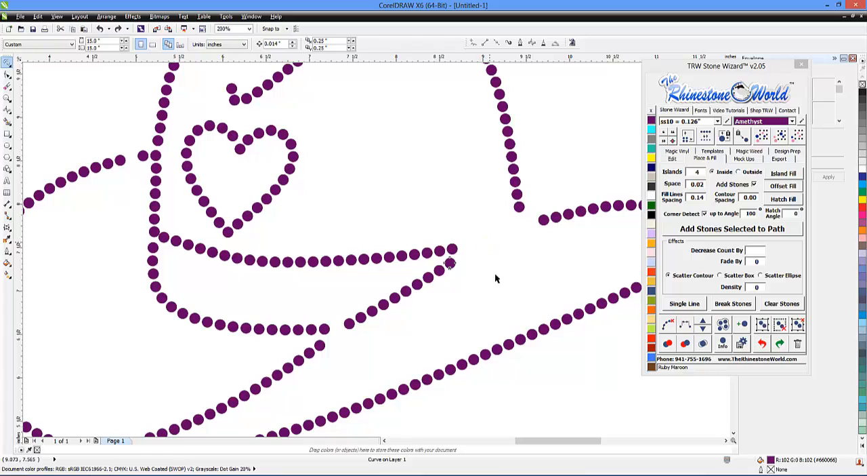
scroll(491, 255, down, 1)
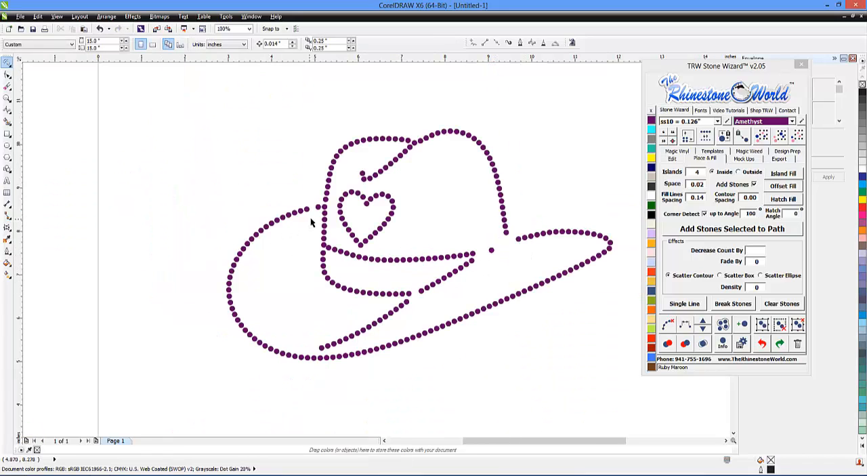
Select the brim stones in sequence through the copied gap stone and reconnect them into one continuous, evenly spaced line
mouse_move(311, 221)
mouse_down()
mouse_move(312, 201)
mouse_move(213, 264)
mouse_move(338, 395)
mouse_move(560, 299)
mouse_move(631, 228)
mouse_move(594, 215)
mouse_move(483, 251)
mouse_move(397, 305)
mouse_move(305, 309)
mouse_move(346, 319)
mouse_up()
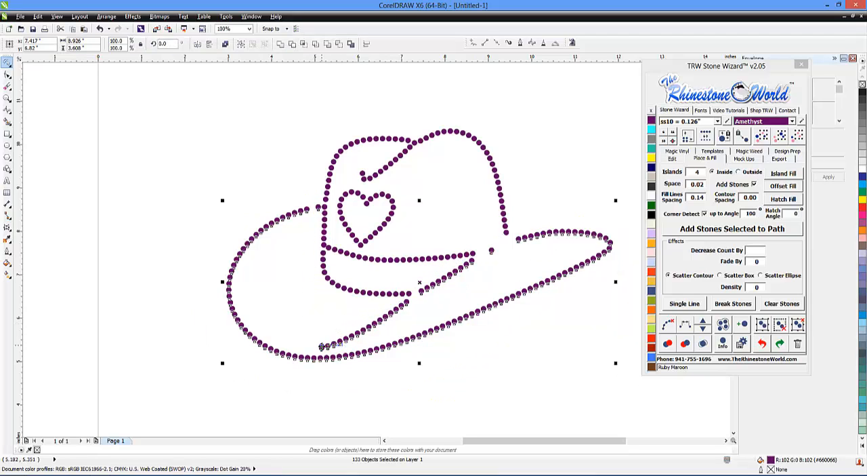
shift+click(321, 345)
shift+click(322, 348)
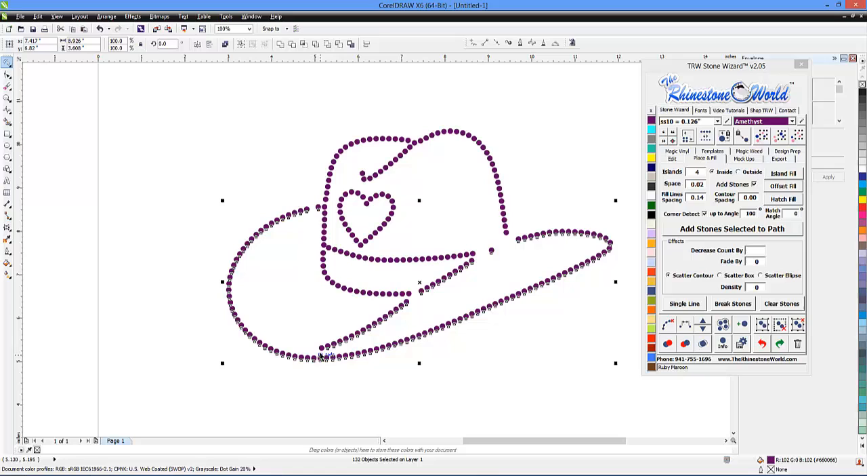
click(685, 325)
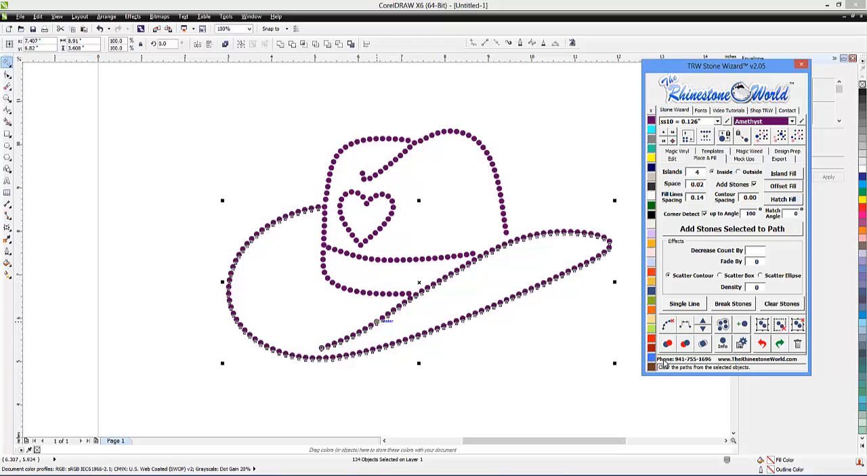
Clear the brim's guide path, then nudge the last two stones of the crown's bottom line into position beside the brim
click(671, 325)
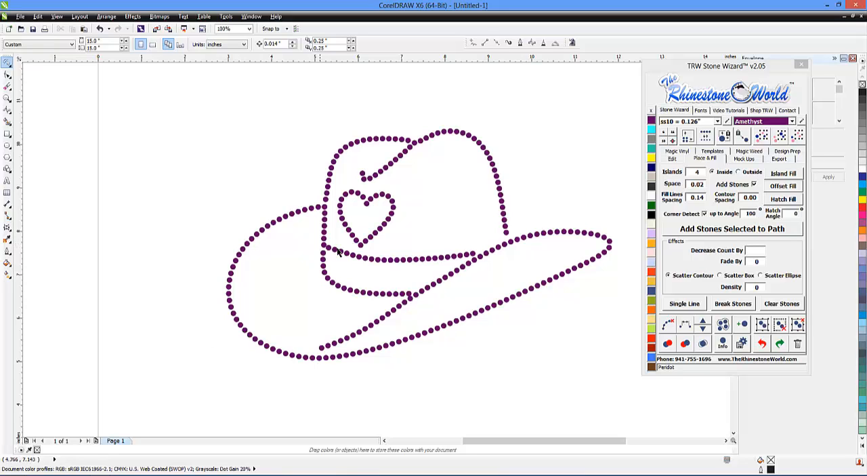
scroll(403, 306, up, 1)
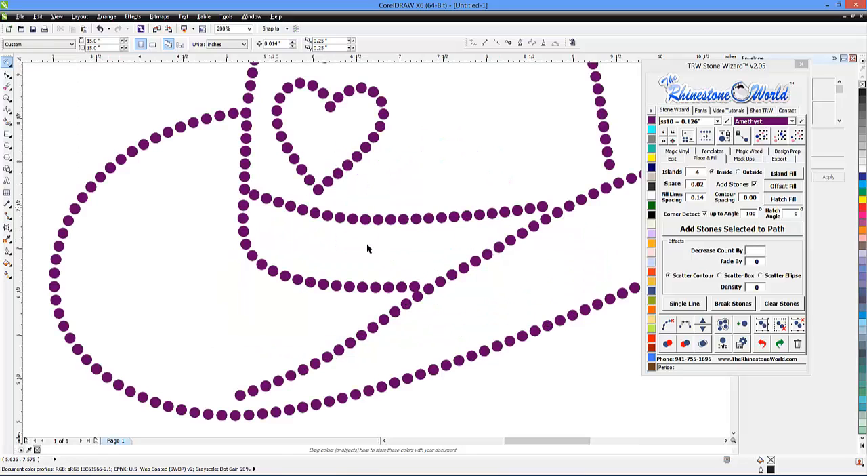
scroll(366, 243, up, 3)
drag(481, 296, 481, 288)
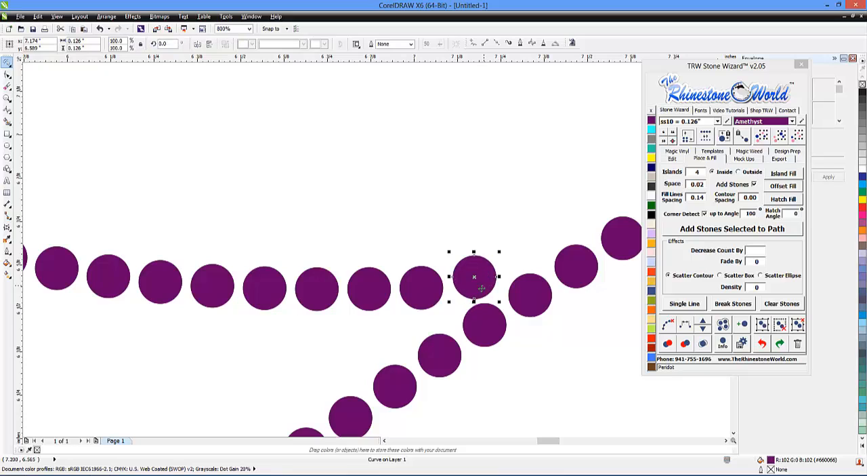
click(416, 294)
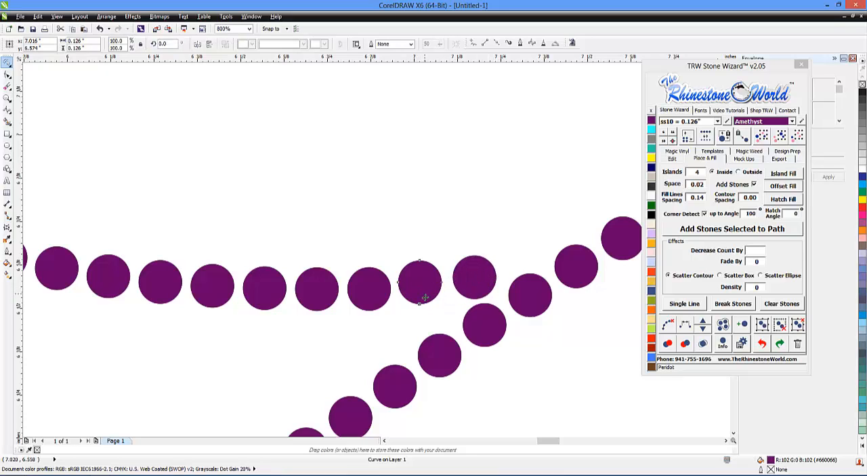
scroll(419, 293, down, 3)
scroll(285, 268, down, 1)
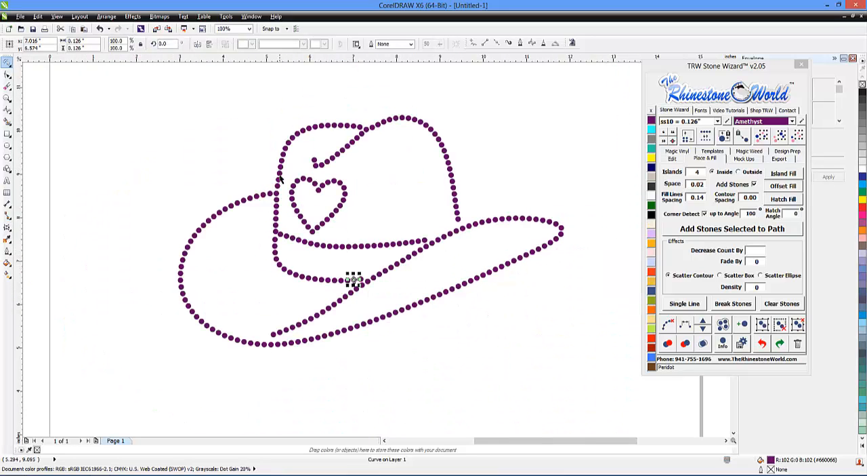
Delete the two crowded stones on the crown's left line where the left brim meets it
scroll(280, 178, up, 1)
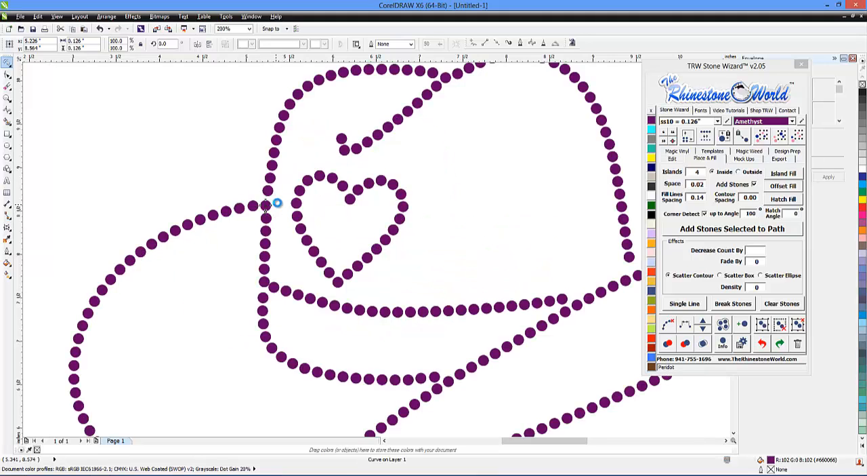
key(Delete)
click(269, 192)
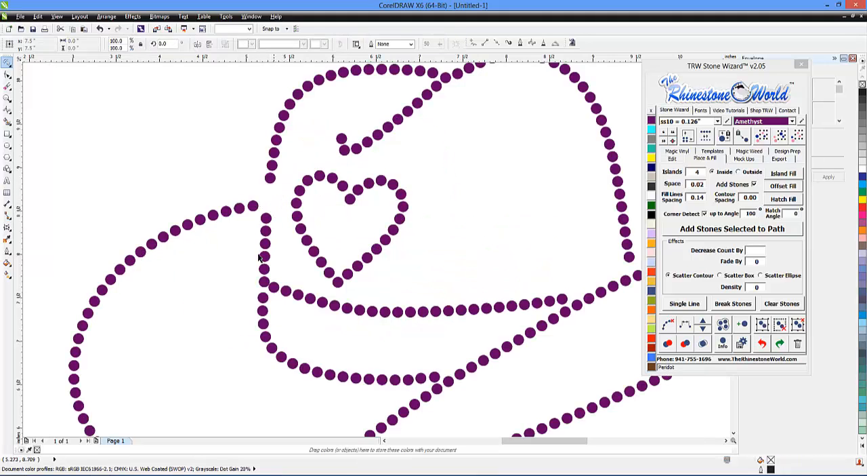
key(Delete)
scroll(422, 124, down, 2)
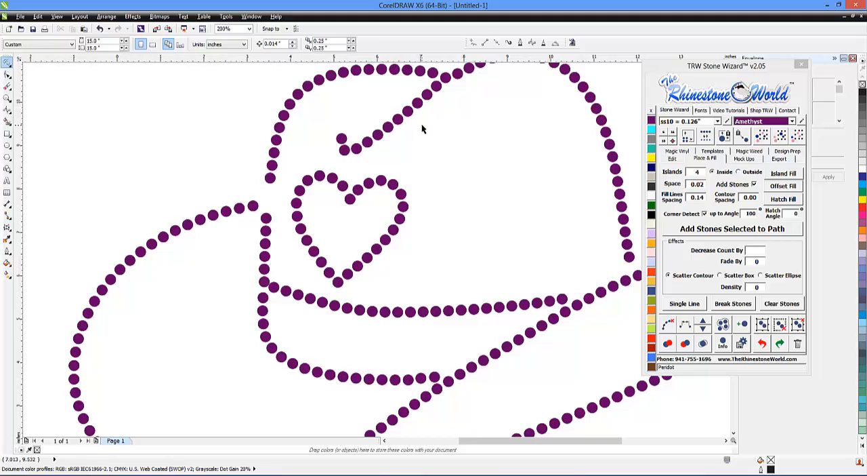
Select the stones from the crown's bottom line up its left side to the top crease, reconnect them evenly spaced, and clear the path
scroll(443, 119, up, 1)
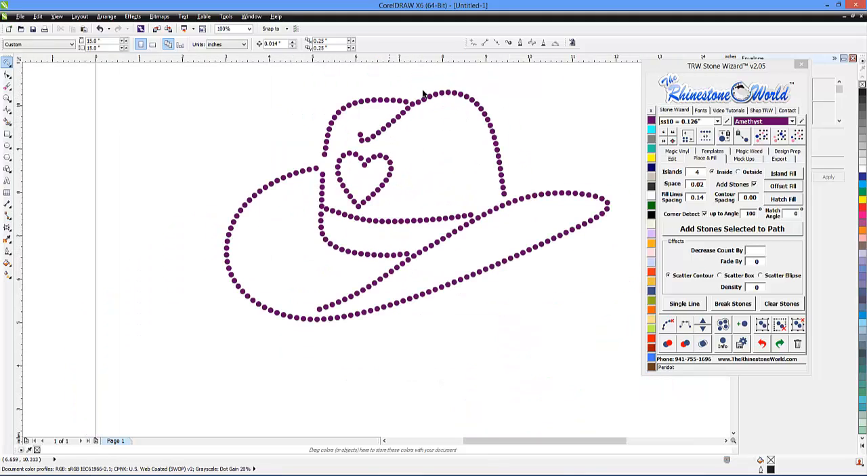
mouse_move(414, 91)
mouse_down()
mouse_move(333, 145)
mouse_move(326, 210)
mouse_move(412, 252)
mouse_move(400, 268)
mouse_move(318, 257)
mouse_move(316, 182)
mouse_move(338, 78)
mouse_move(385, 103)
mouse_up()
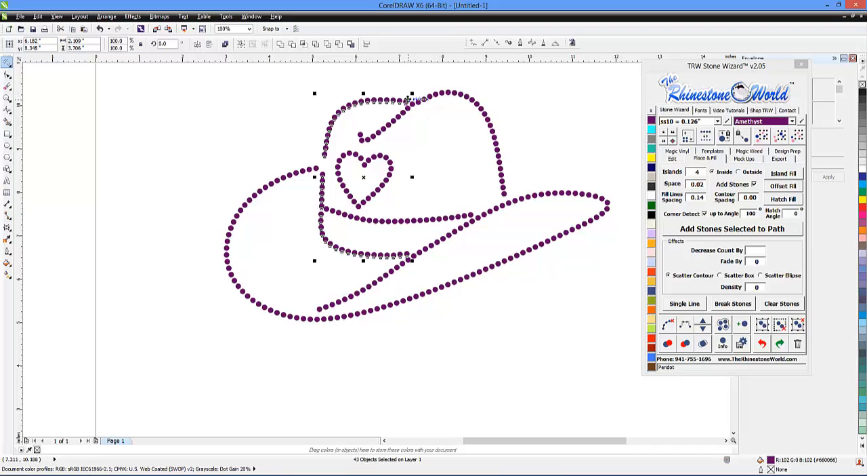
scroll(408, 105, up, 3)
scroll(410, 139, down, 2)
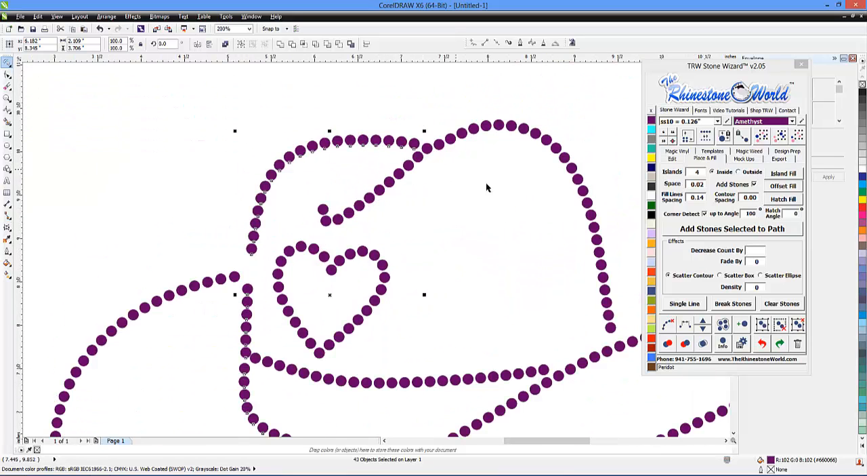
click(510, 288)
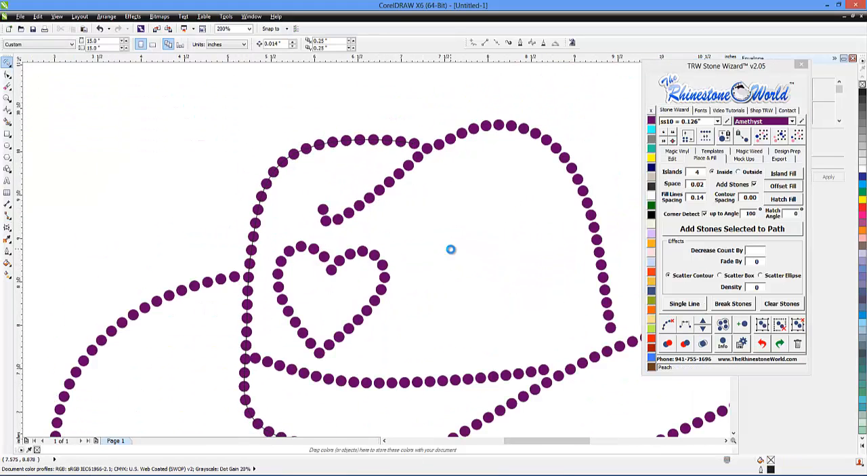
Copy the end stone of the crown's right side into the gap just above the brim
scroll(451, 250, down, 2)
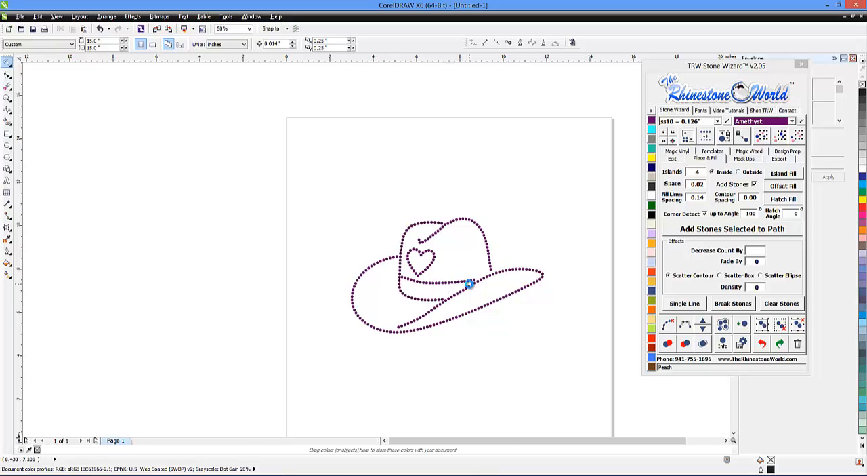
scroll(469, 284, up, 2)
scroll(544, 233, down, 1)
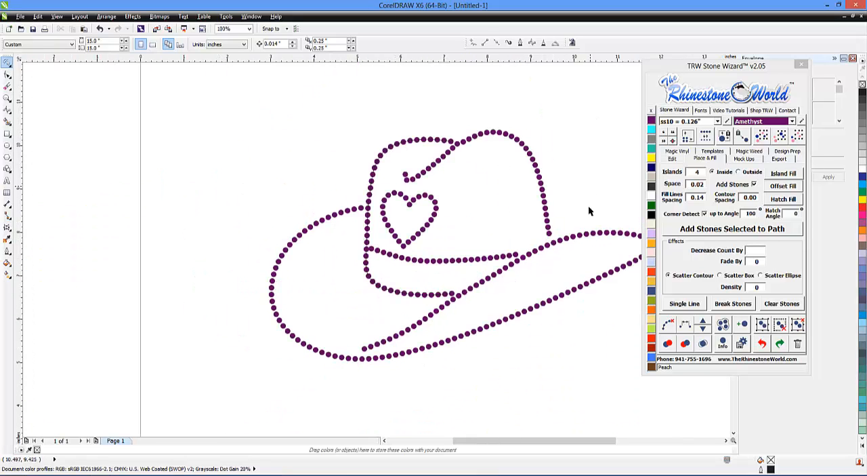
scroll(548, 238, up, 3)
click(533, 237)
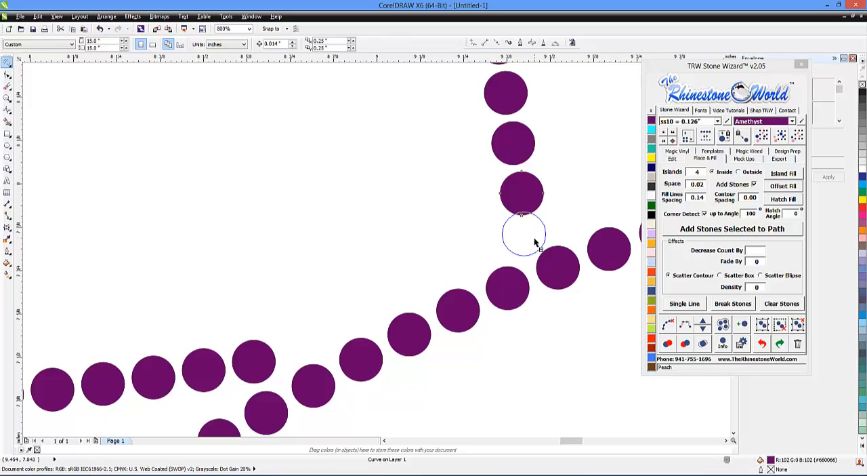
scroll(535, 237, down, 3)
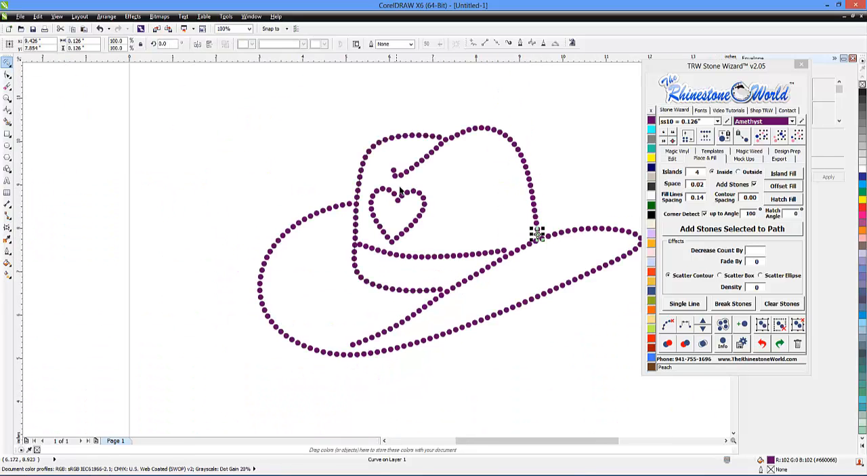
Reconnect the stones from the crease over the crown's right side to the copied stone in one evenly spaced line, and clear the path
mouse_move(415, 178)
mouse_down()
mouse_move(384, 182)
mouse_move(411, 147)
mouse_move(481, 110)
mouse_move(546, 215)
mouse_move(545, 239)
mouse_move(529, 241)
mouse_move(424, 175)
mouse_up()
key(Delete)
scroll(542, 240, up, 4)
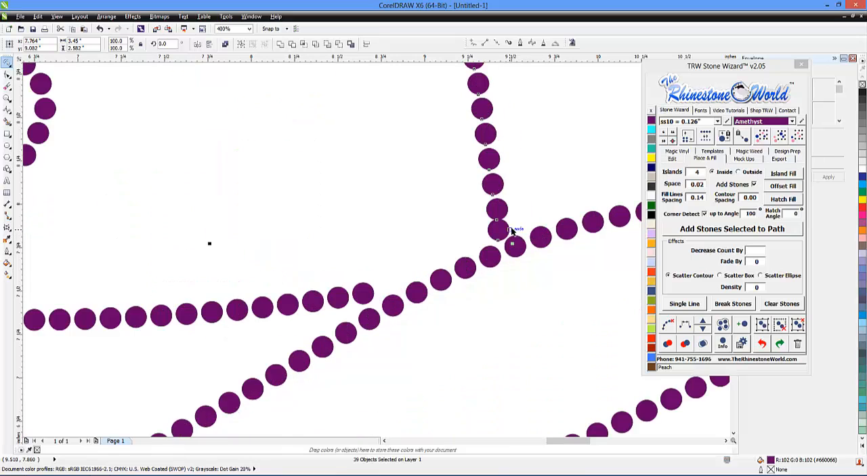
click(685, 324)
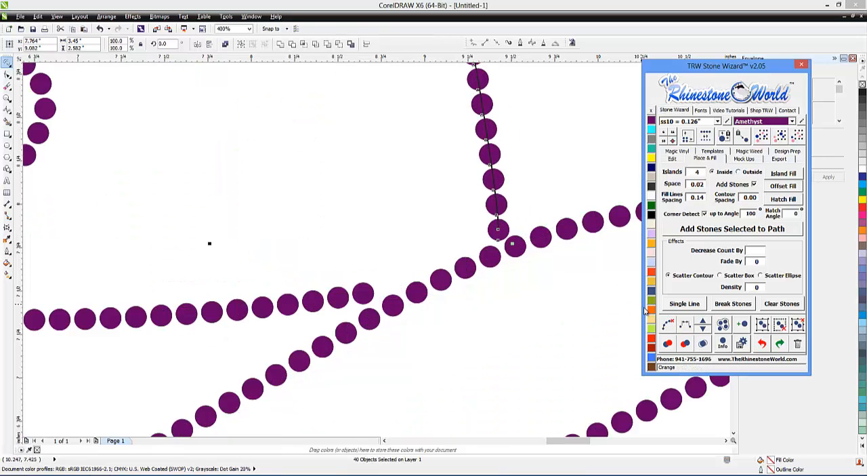
click(548, 308)
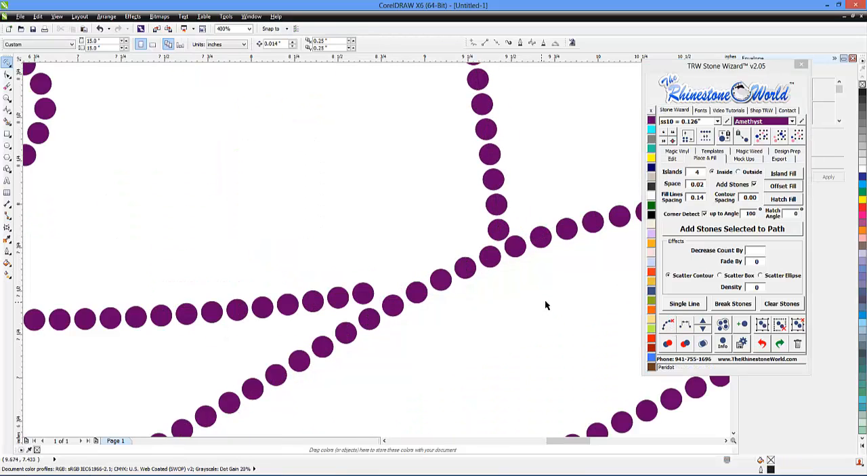
Shift the stones at both ends of the hatband line to even out their spacing beside the brim and the crown's left line
scroll(548, 305, down, 4)
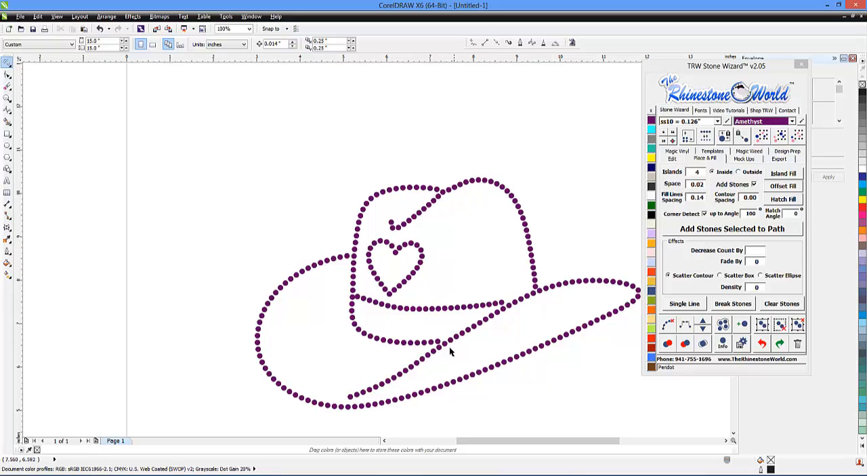
scroll(498, 311, up, 5)
click(503, 299)
scroll(504, 300, down, 4)
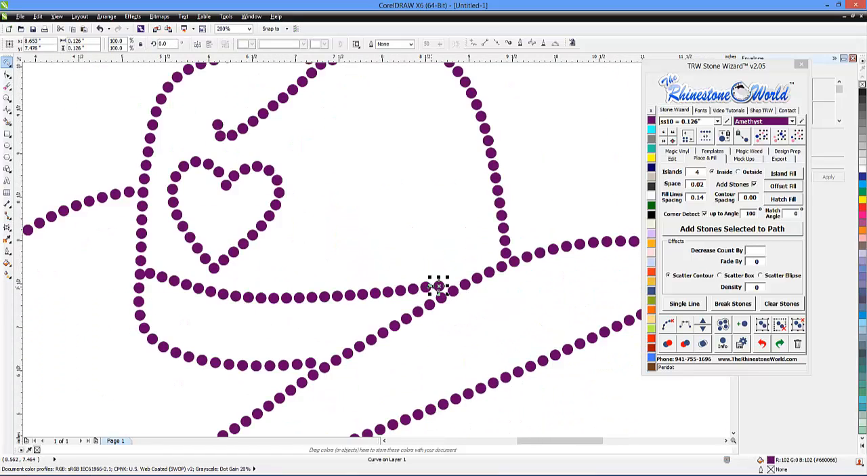
scroll(155, 283, up, 4)
drag(155, 283, 158, 242)
click(250, 291)
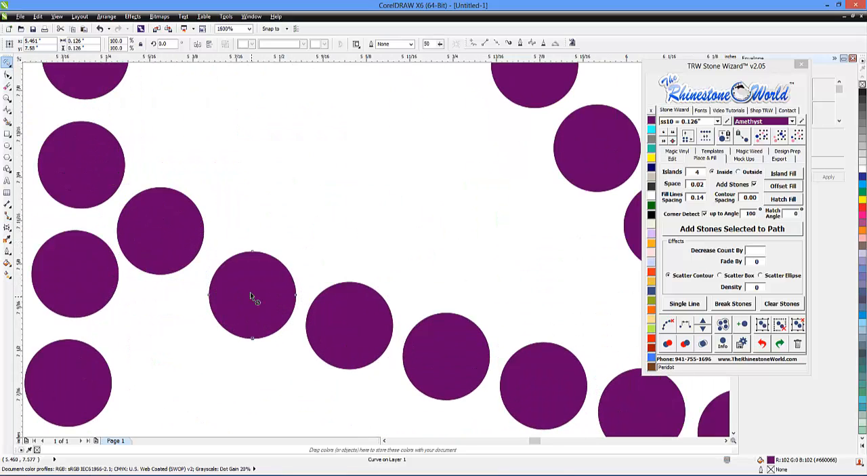
drag(250, 292, 248, 280)
click(241, 344)
scroll(190, 301, down, 4)
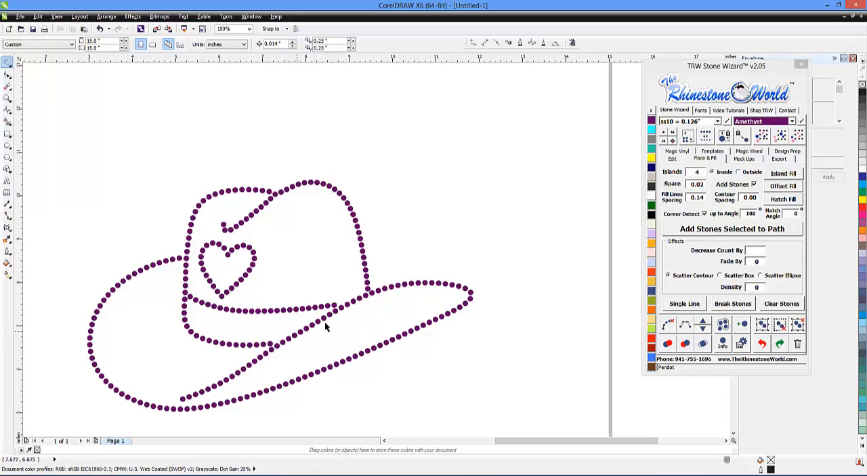
Select all the stones of the heart and recolour them Light Siam
scroll(368, 260, down, 2)
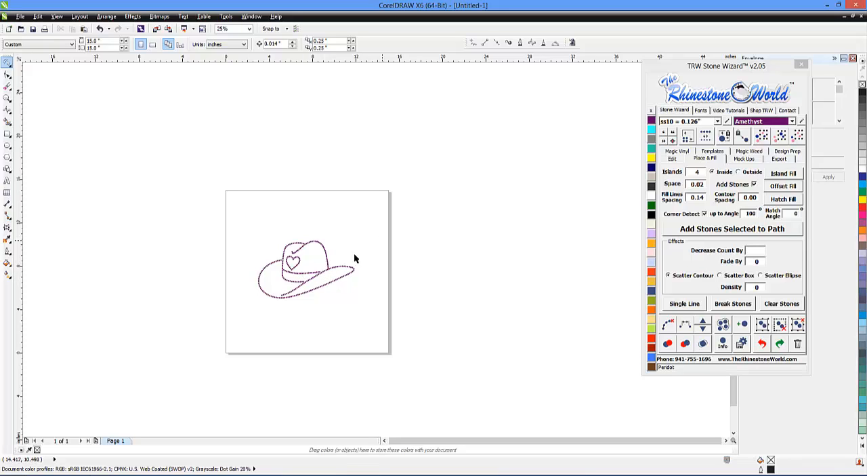
scroll(285, 271, up, 2)
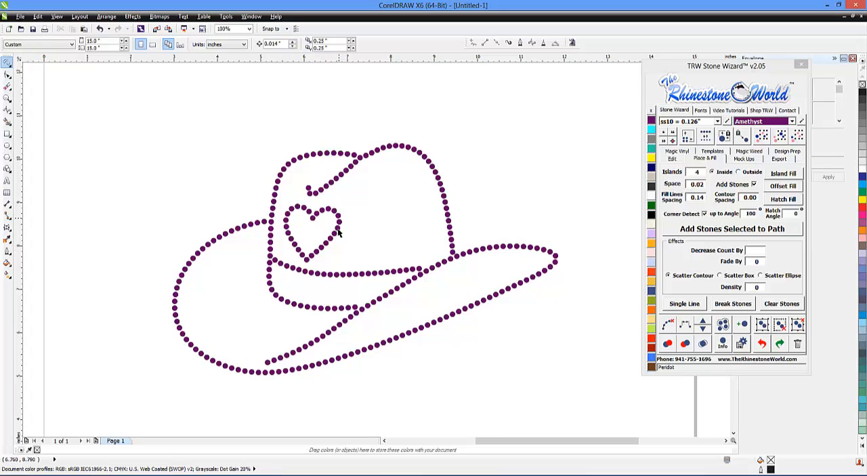
scroll(307, 240, up, 1)
mouse_move(396, 184)
mouse_down()
mouse_move(360, 164)
mouse_move(253, 173)
mouse_move(247, 213)
mouse_move(273, 280)
mouse_move(310, 303)
mouse_move(415, 266)
mouse_up()
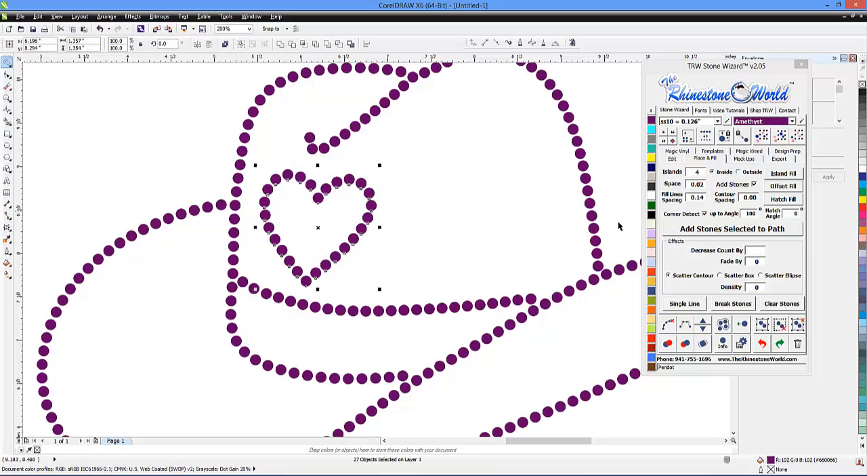
click(653, 274)
click(417, 206)
key(shift+F4)
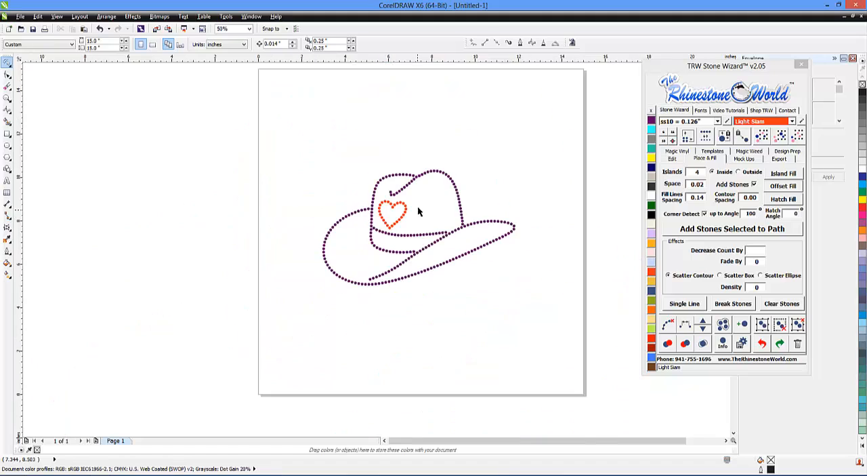
Select every stone matching the hat's Amethyst colour and recolour them Crystal
scroll(423, 244, up, 1)
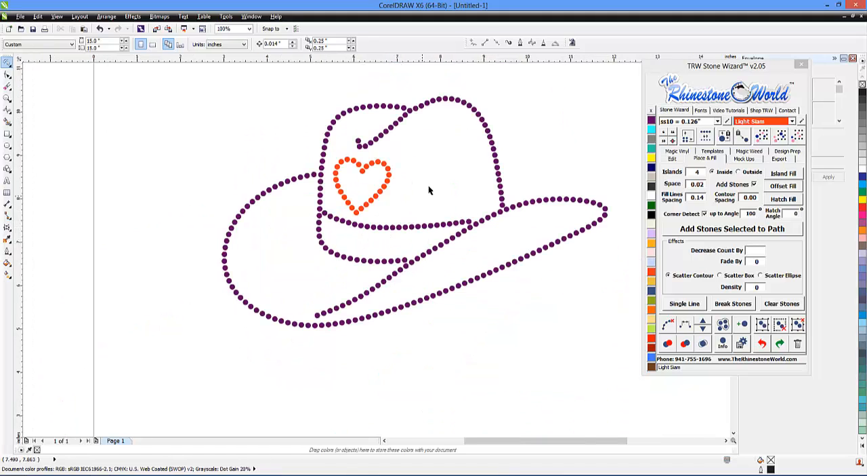
scroll(433, 187, down, 1)
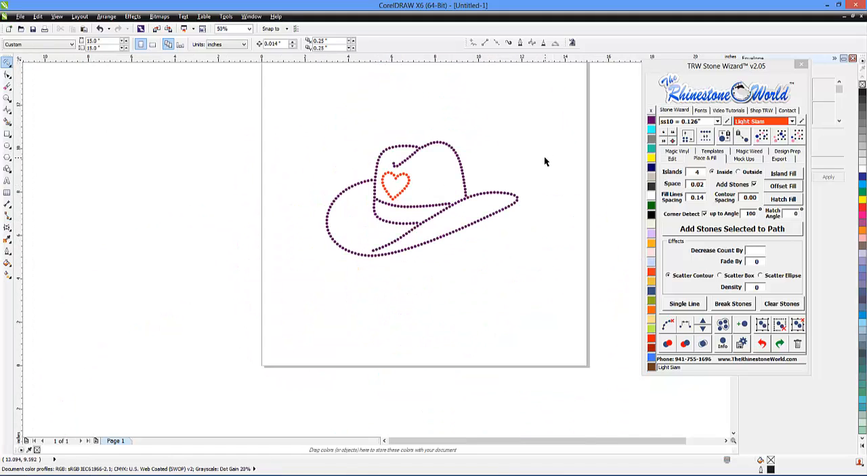
click(460, 172)
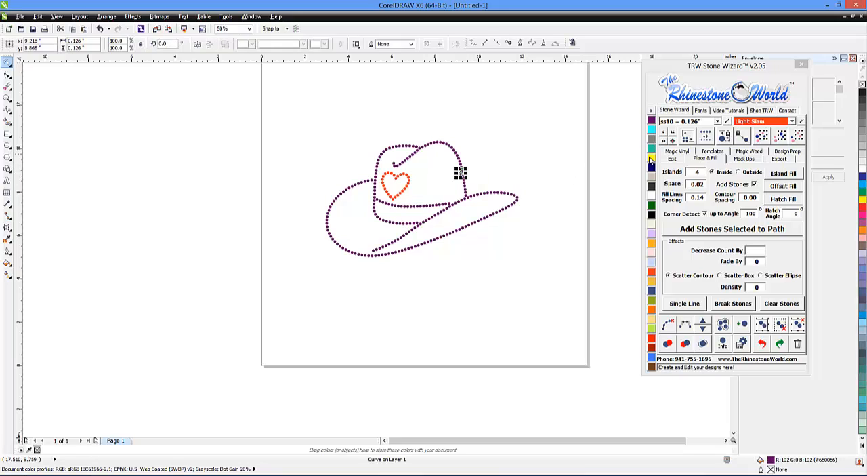
click(764, 136)
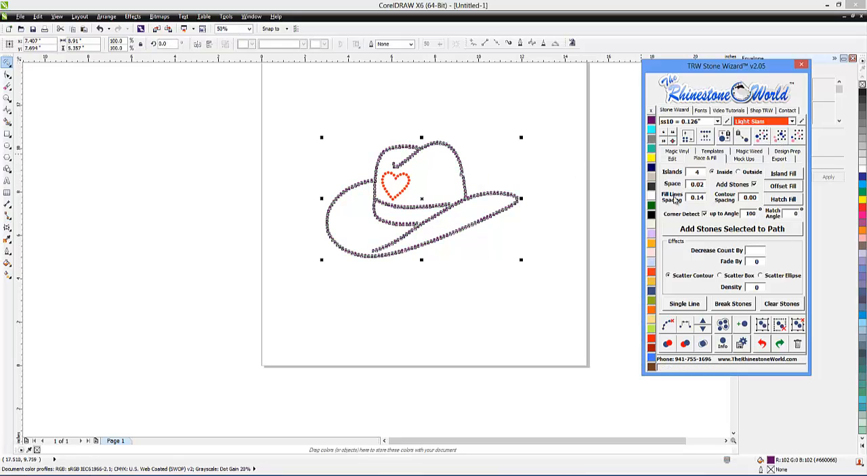
click(653, 197)
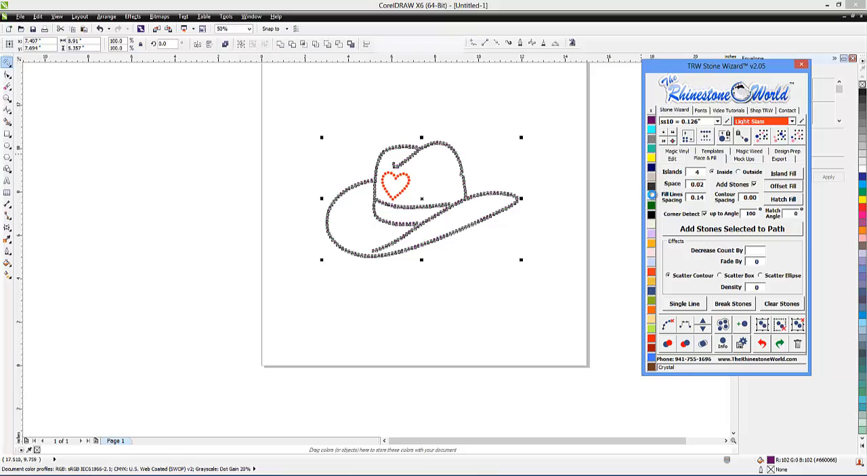
click(576, 181)
Select the whole hat design and create a front mockup of it on the women's tank top
mouse_move(236, 180)
mouse_down()
mouse_move(278, 314)
mouse_move(536, 288)
mouse_up()
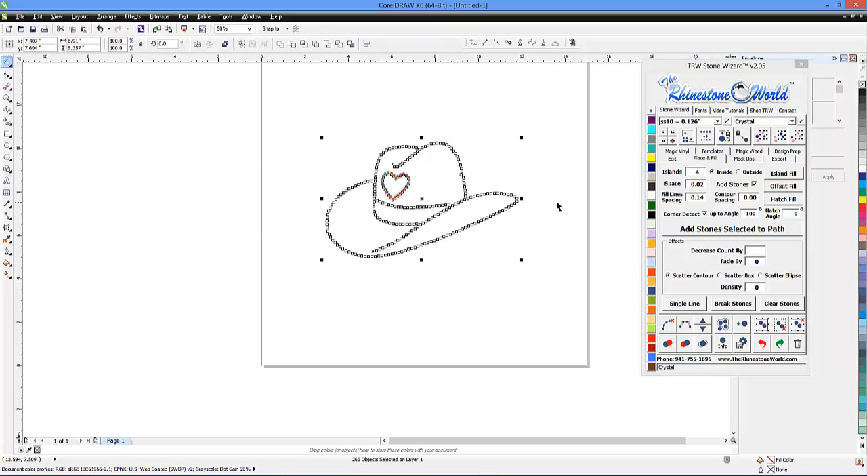
click(744, 159)
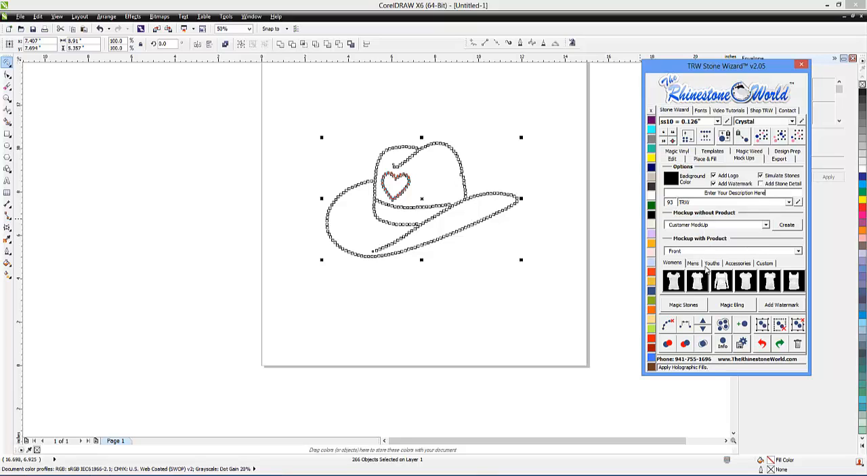
click(789, 280)
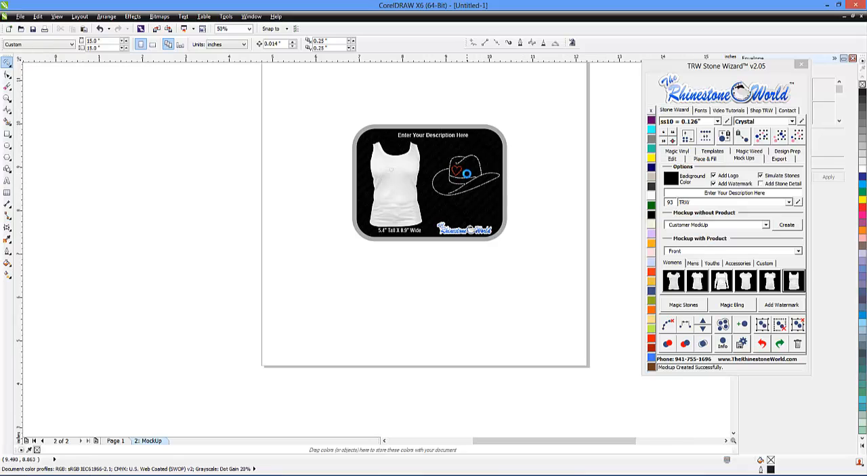
scroll(467, 173, up, 4)
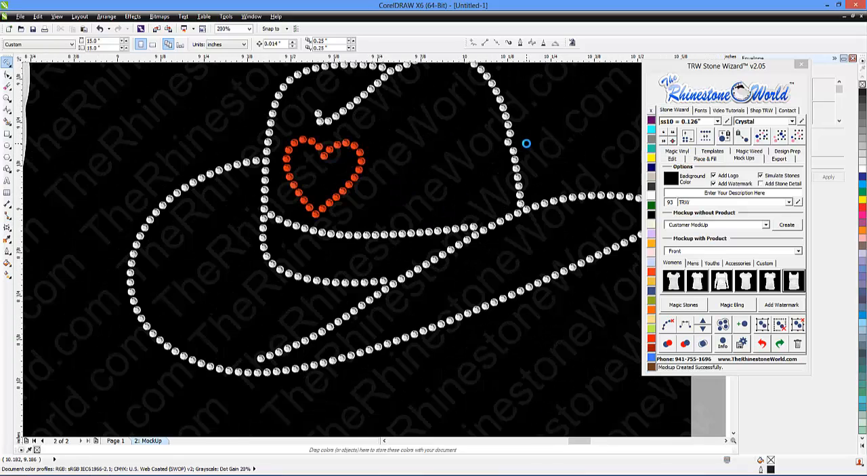
scroll(527, 143, up, 1)
scroll(542, 156, down, 5)
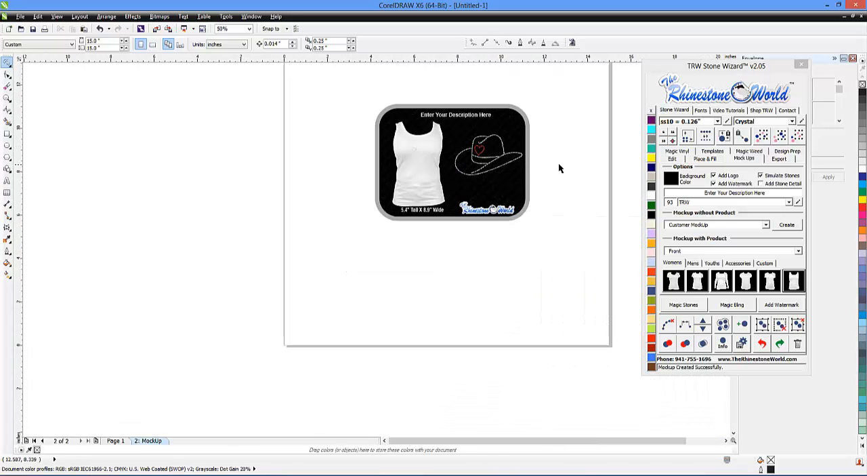
Return to Page 1, select every Crystal stone of the hat and recolour them Blue Zircon
click(118, 440)
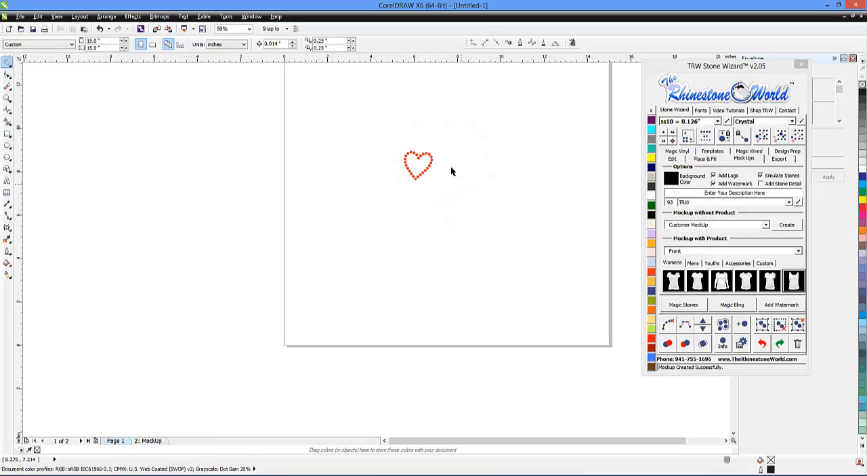
drag(490, 180, 547, 210)
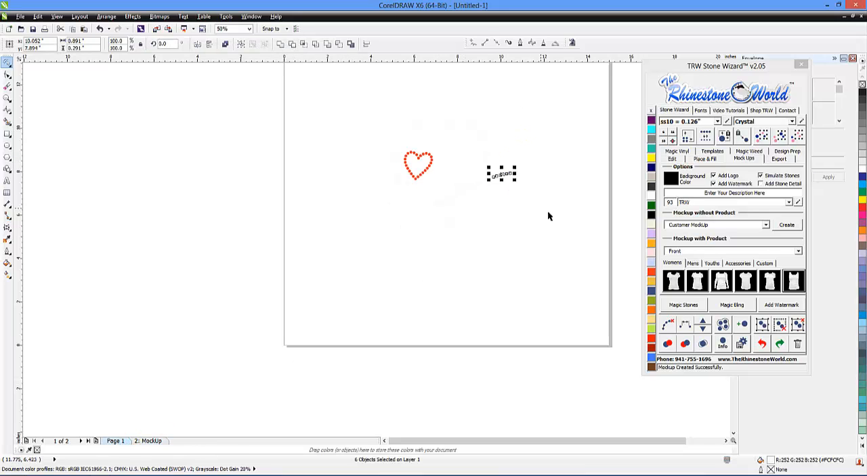
click(750, 139)
click(556, 183)
click(504, 174)
click(780, 137)
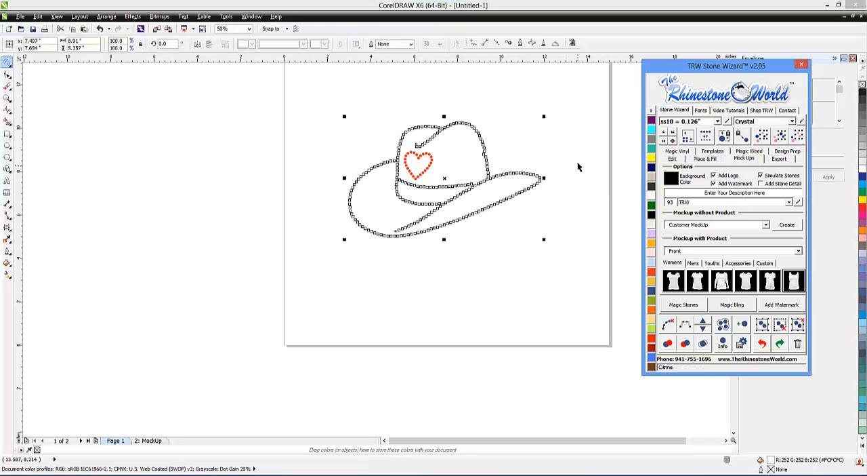
click(652, 147)
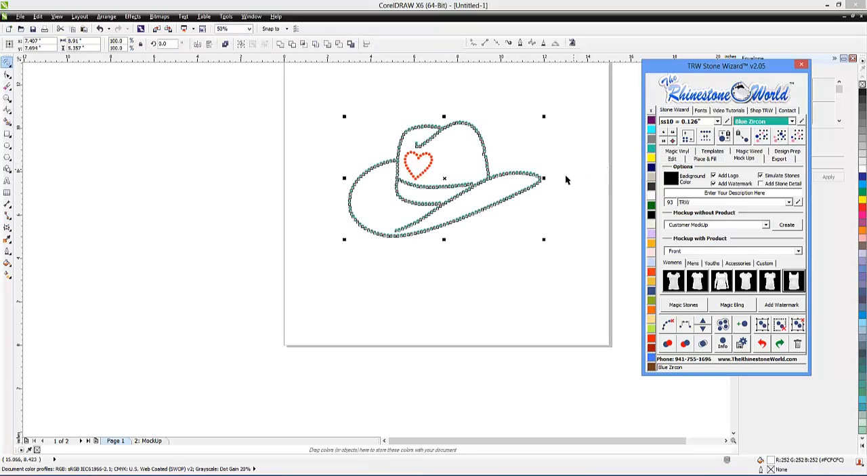
scroll(442, 140, up, 6)
drag(429, 200, 440, 202)
scroll(515, 236, down, 6)
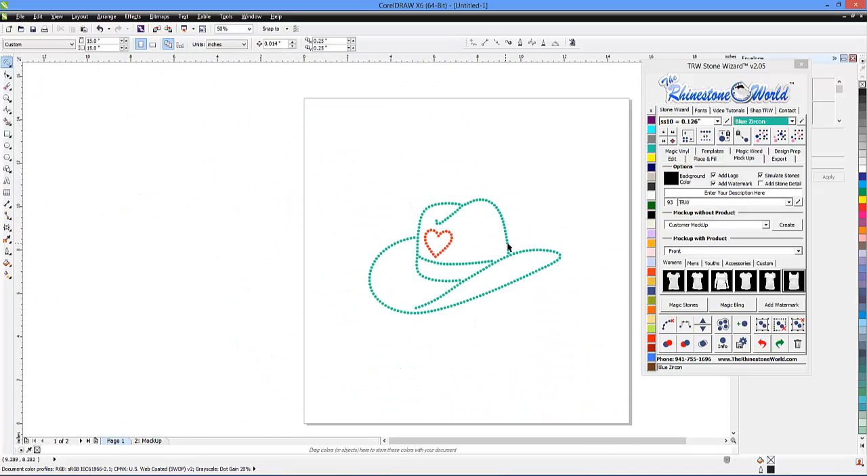
Select all the stones of the heart and recolour them Citrine
click(507, 243)
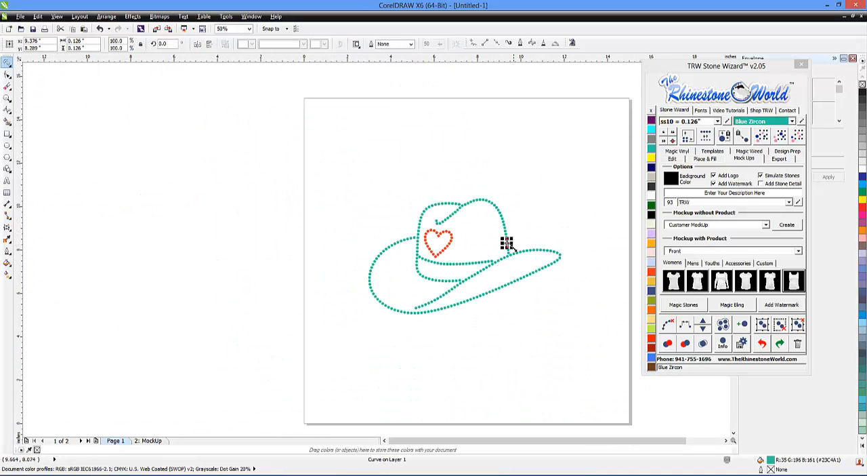
click(572, 232)
scroll(463, 232, up, 2)
mouse_move(420, 203)
mouse_down()
mouse_move(393, 244)
mouse_move(406, 275)
mouse_move(428, 273)
mouse_move(452, 235)
mouse_up()
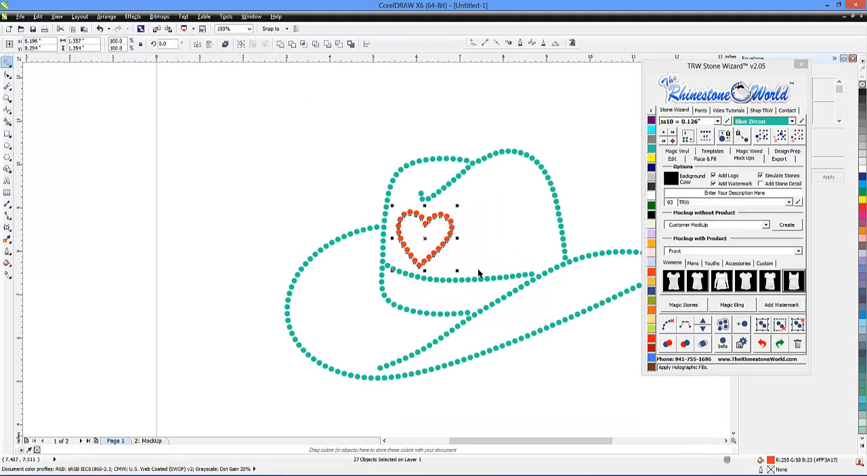
click(652, 157)
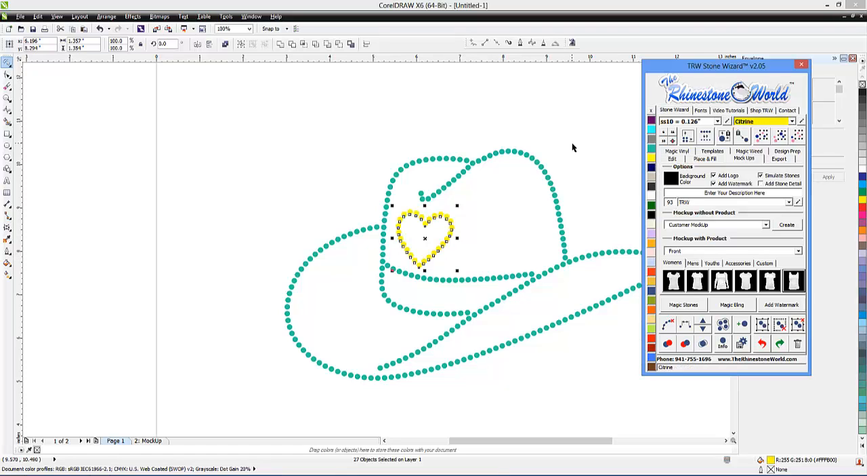
Select the whole recoloured hat design and create a front mockup of it on the women's scoop-neck shirt
scroll(562, 191, down, 2)
mouse_move(282, 256)
mouse_down()
mouse_move(397, 376)
mouse_move(548, 306)
mouse_up()
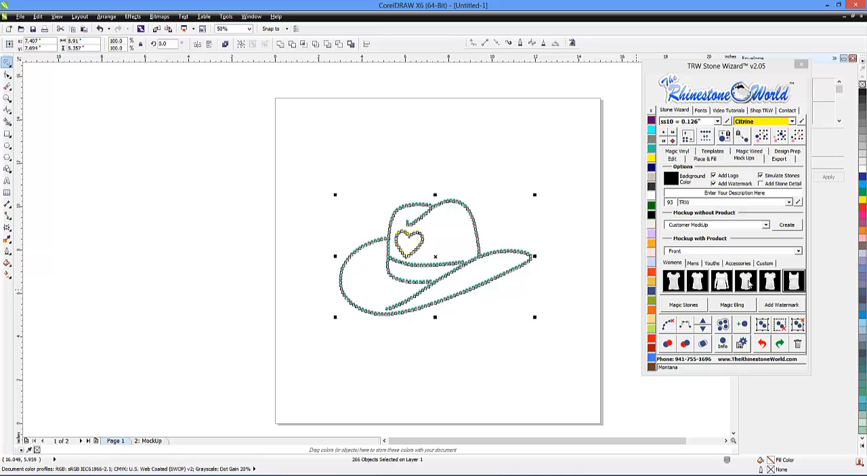
click(675, 284)
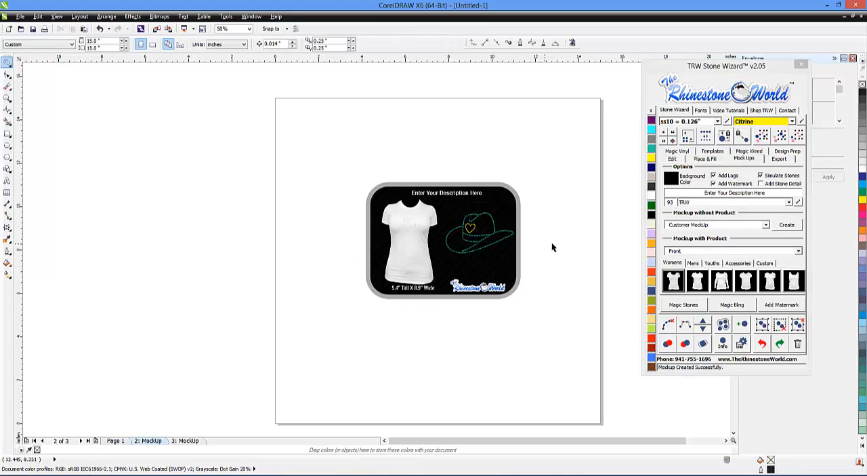
scroll(490, 245, up, 5)
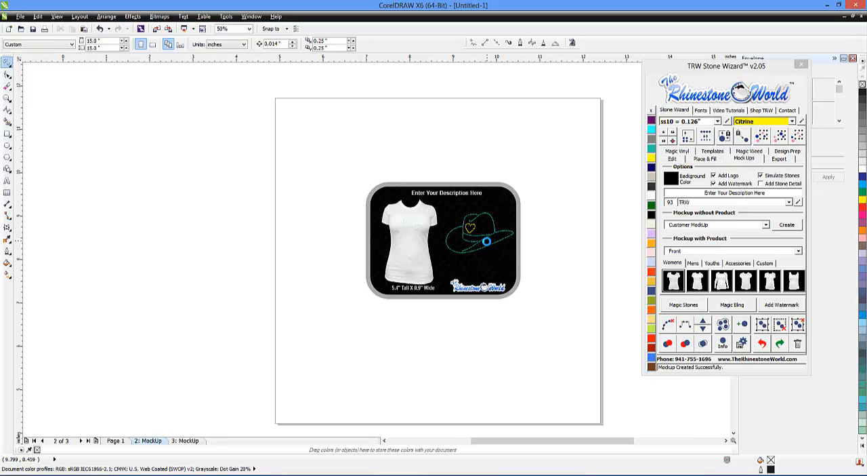
scroll(488, 247, down, 6)
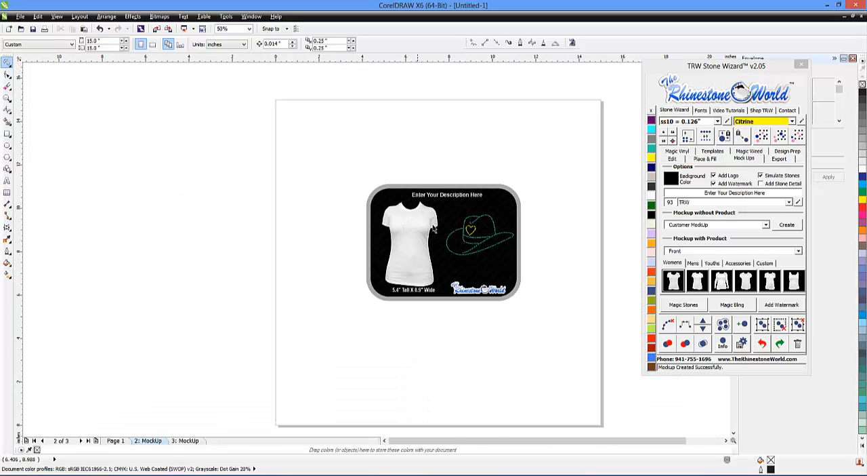
Select the shirt image inside the new mockup and recolour it Jet Black
scroll(424, 217, up, 4)
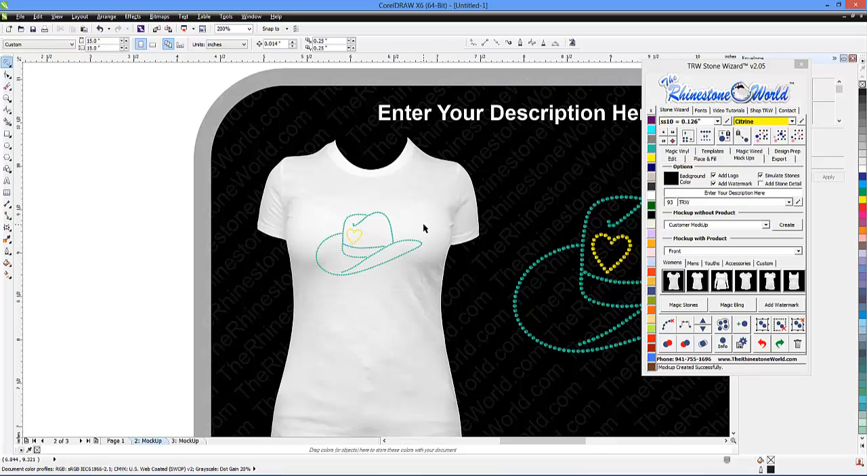
click(424, 224)
click(423, 222)
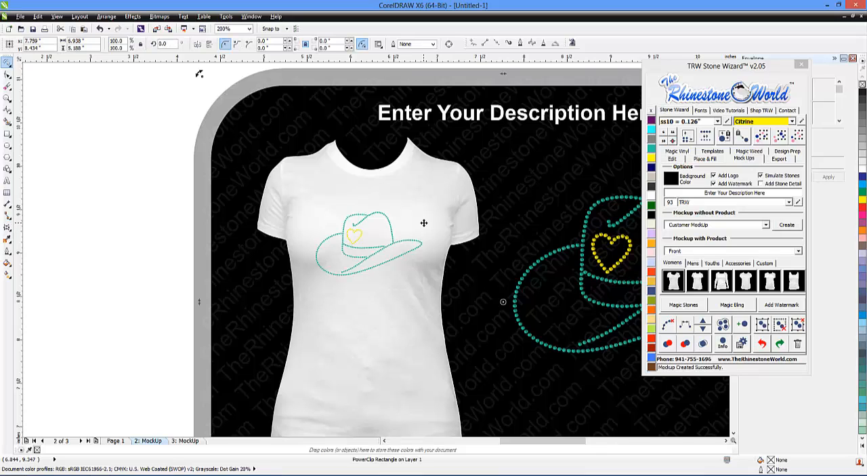
ctrl+click(426, 217)
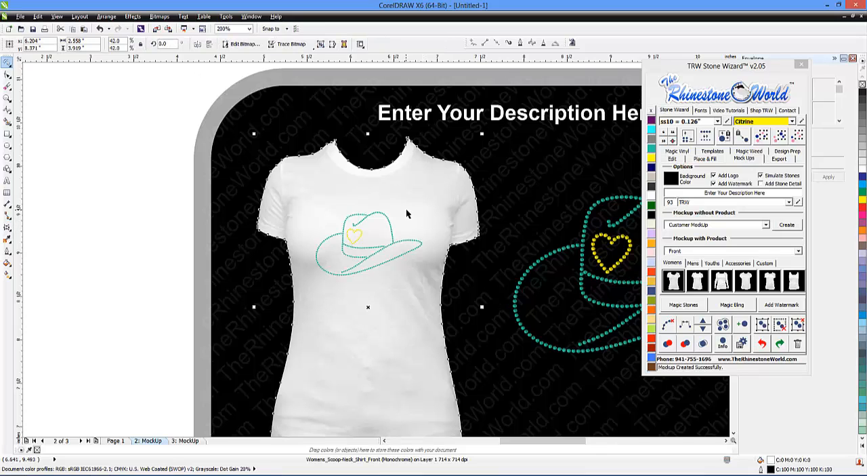
scroll(408, 213, down, 2)
click(652, 158)
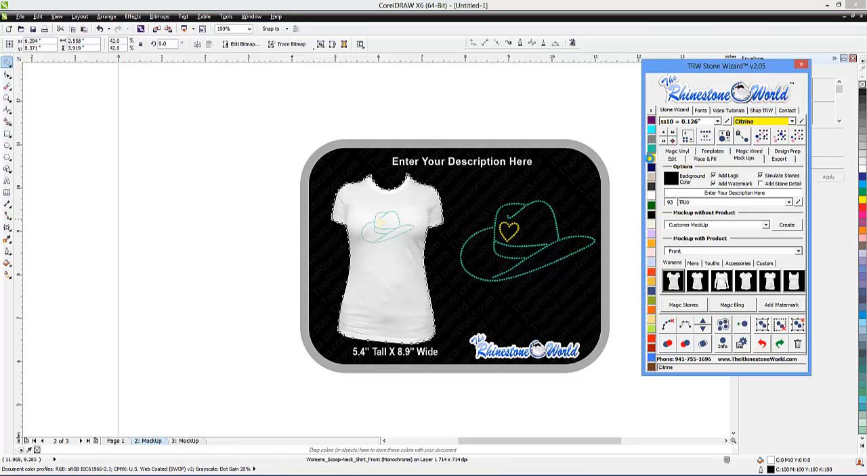
click(651, 215)
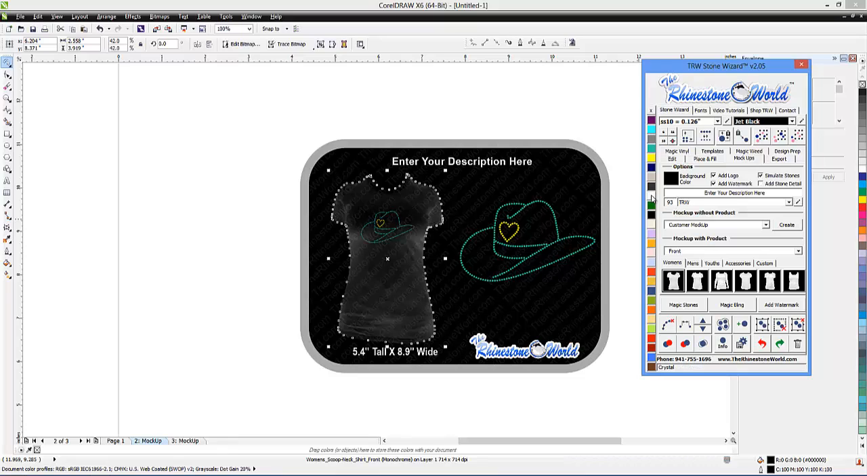
Select the mockup's background, try Crystal, Copper, Blue Zircon and Light Siam on it, and settle on Smoked Topaz
click(549, 315)
alt+click(552, 309)
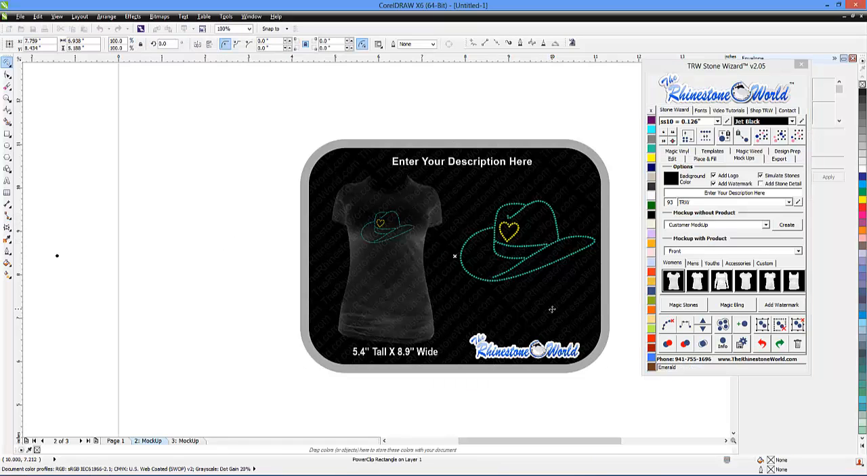
alt+click(553, 310)
click(651, 201)
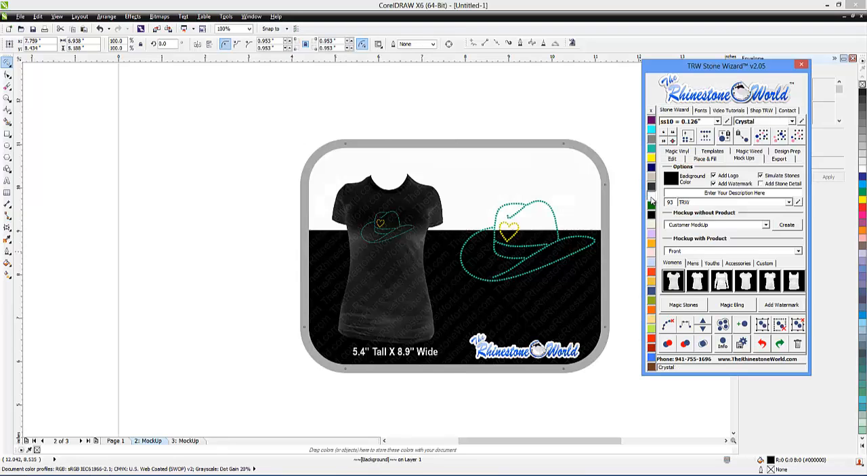
click(652, 178)
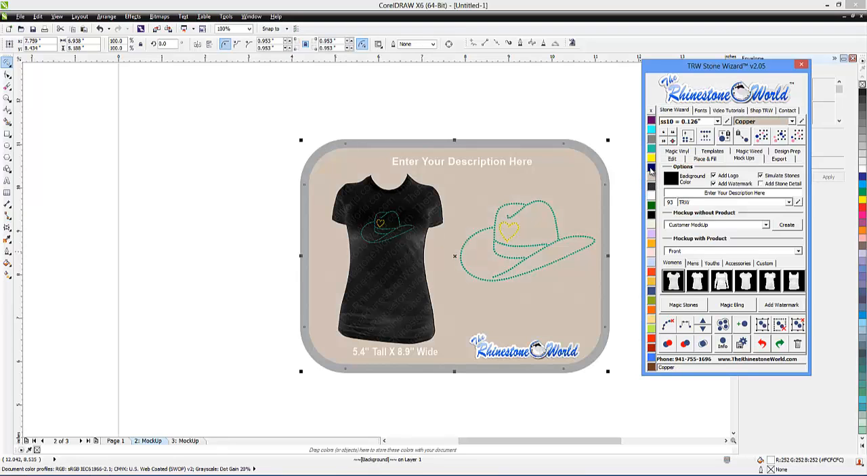
click(651, 148)
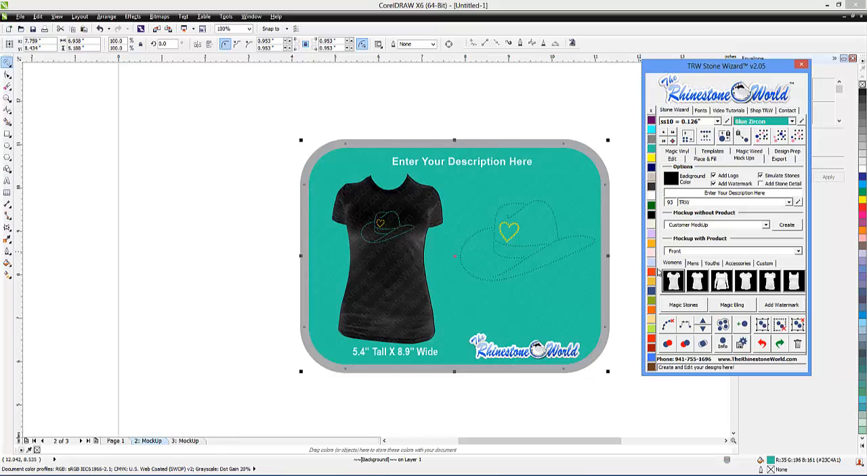
click(652, 273)
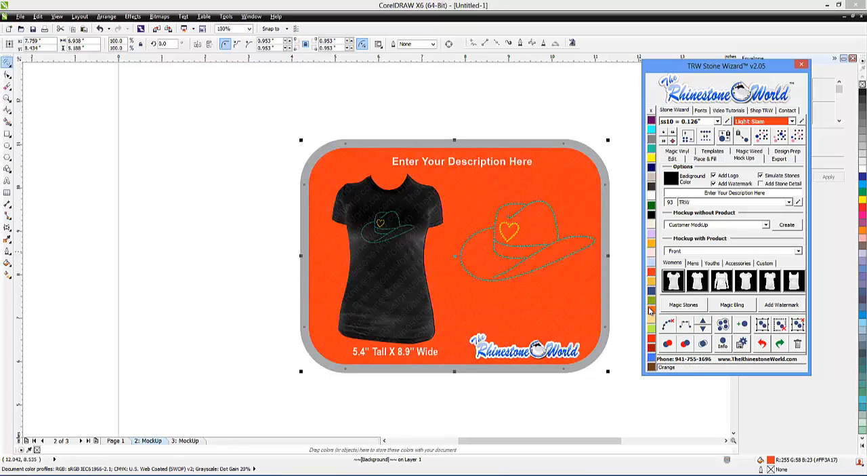
click(652, 366)
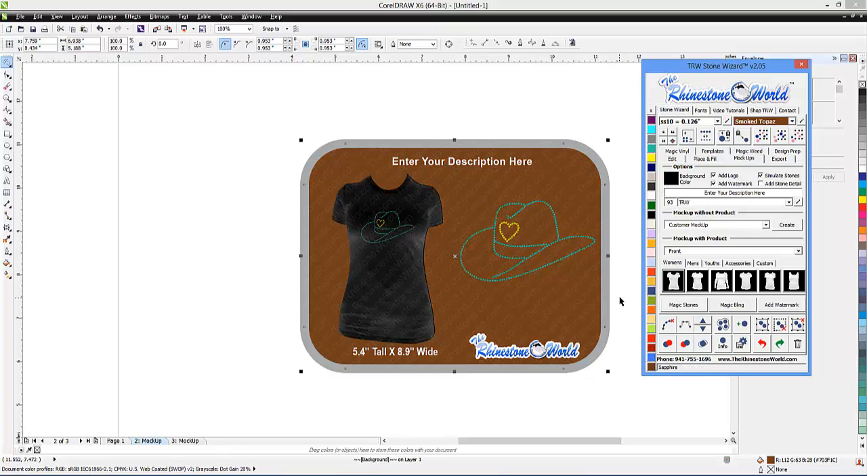
click(619, 276)
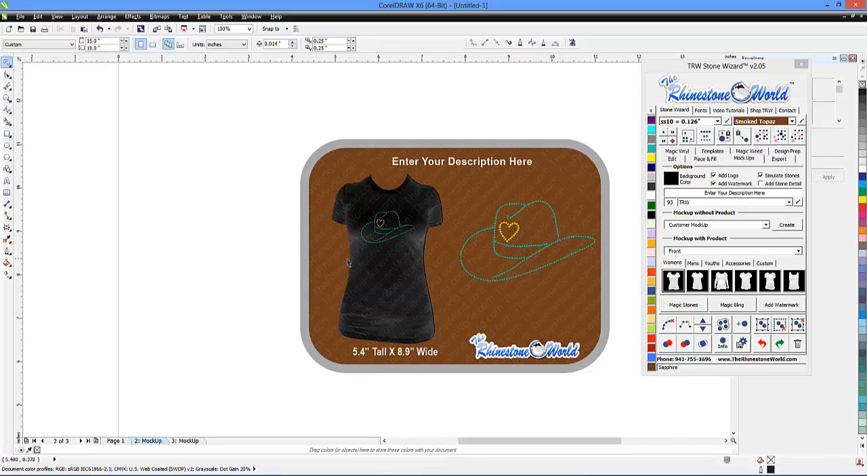
Examine the simulated stones on the black shirt up close, and review the finished hat design on Page 1
scroll(383, 230, up, 5)
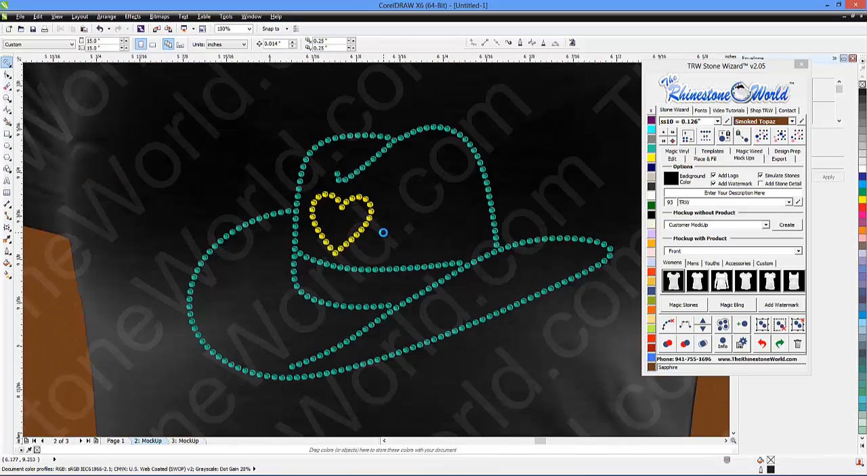
scroll(382, 232, up, 2)
scroll(353, 237, down, 5)
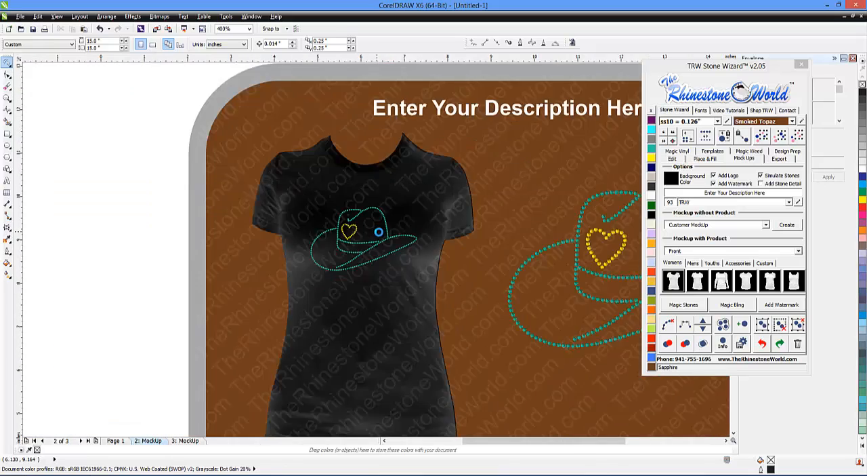
scroll(380, 234, down, 3)
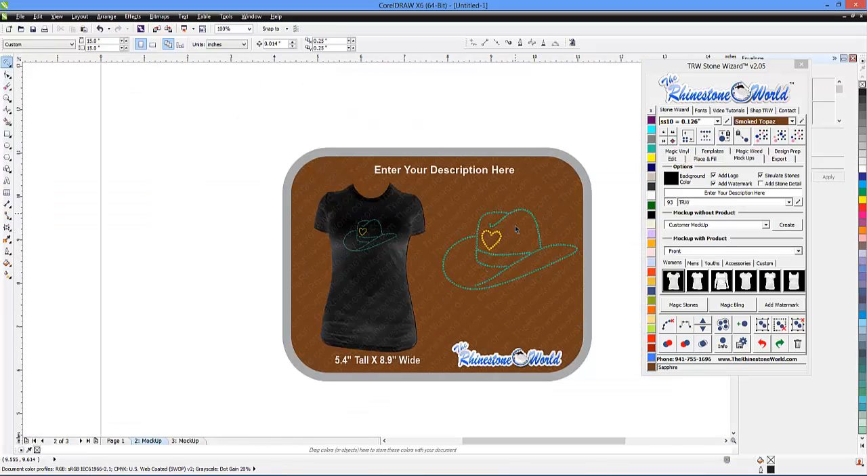
click(108, 441)
scroll(230, 236, down, 2)
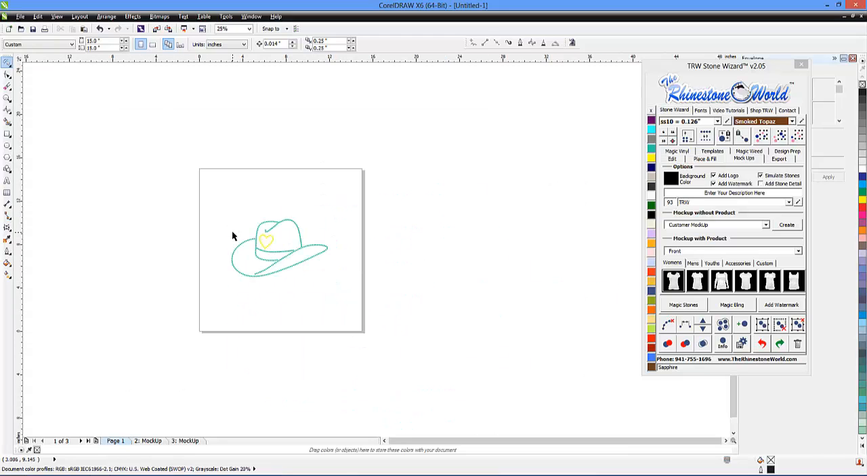
scroll(272, 262, up, 2)
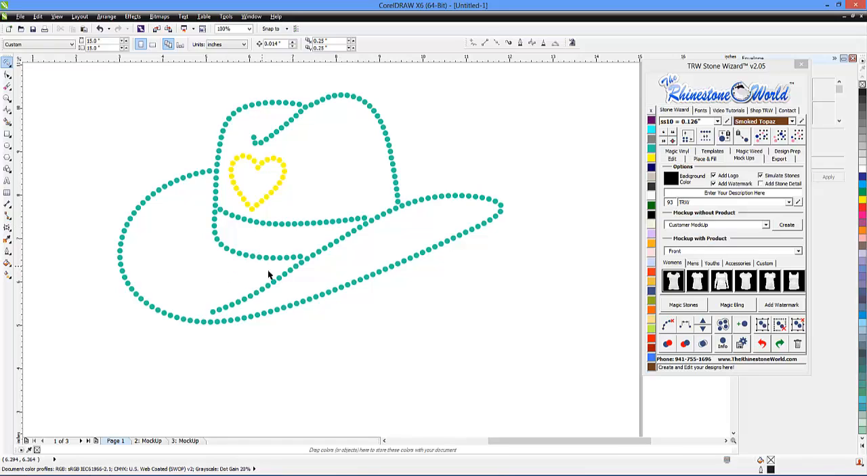
scroll(256, 229, down, 2)
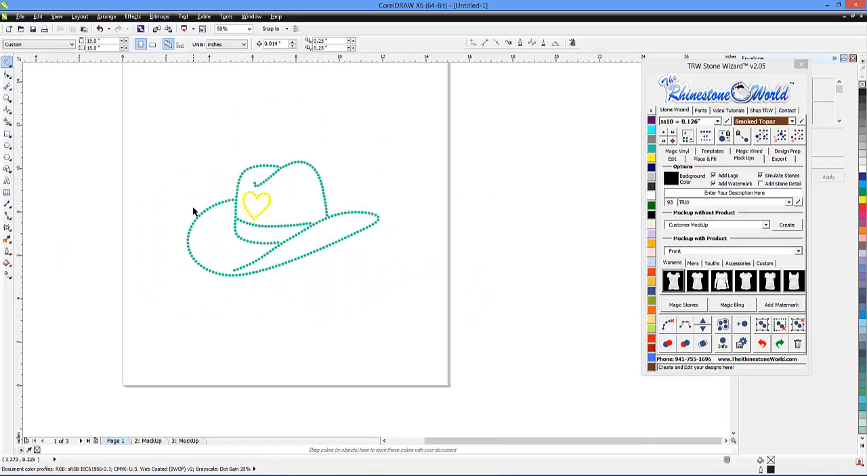
scroll(194, 211, up, 2)
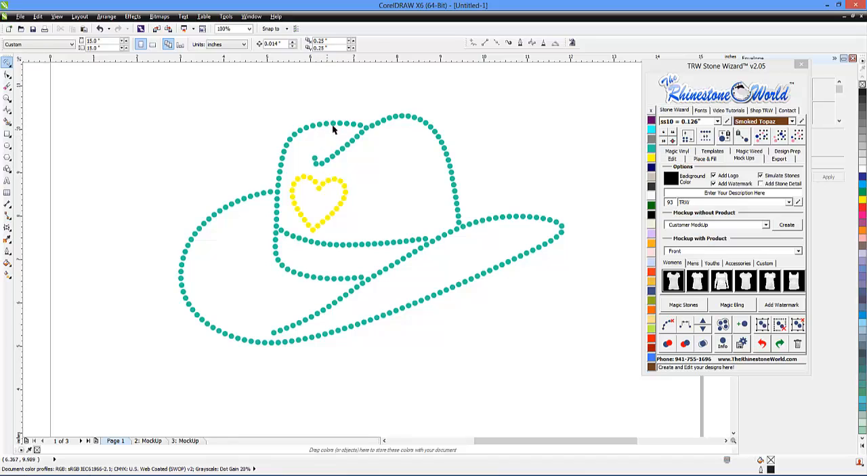